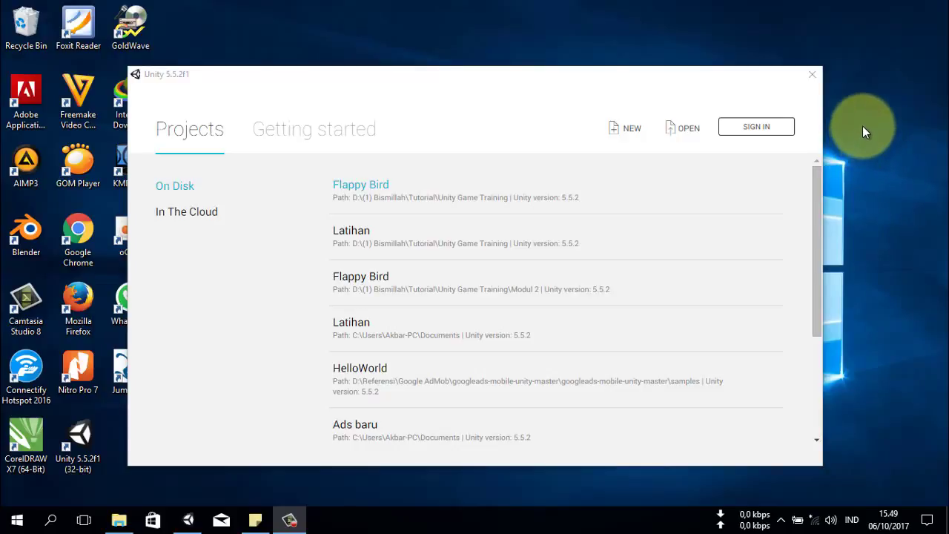
- Start a new Unity project named Latihan 2
{"action": "left_click", "coordinate": [632, 130]}
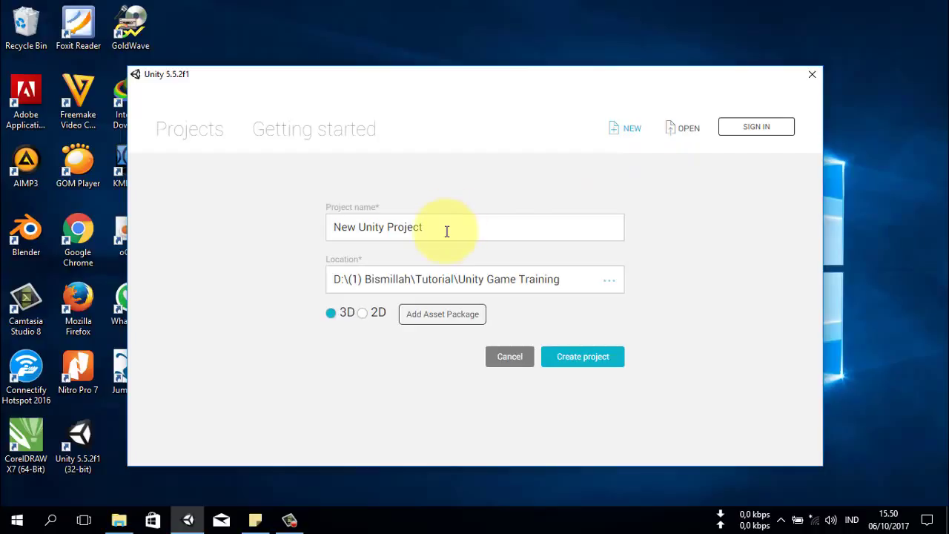
{"action": "left_click_drag", "start_coordinate": [444, 216], "coordinate": [337, 221]}
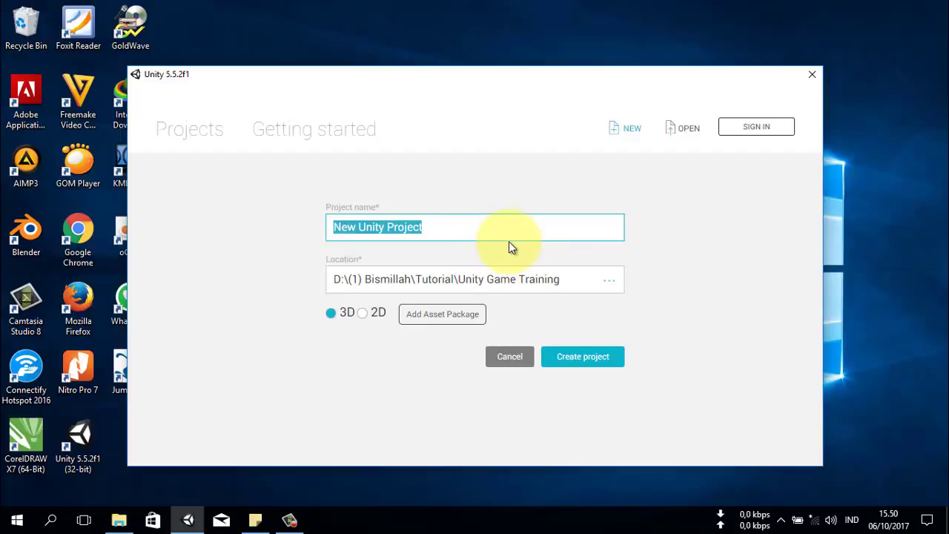
{"action": "type", "text": "La"}
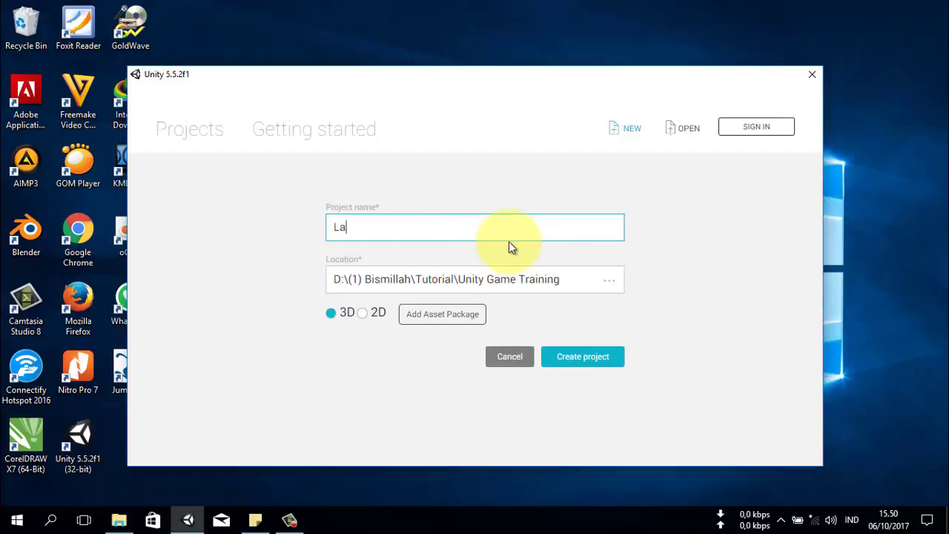
{"action": "type", "text": "tihan 2"}
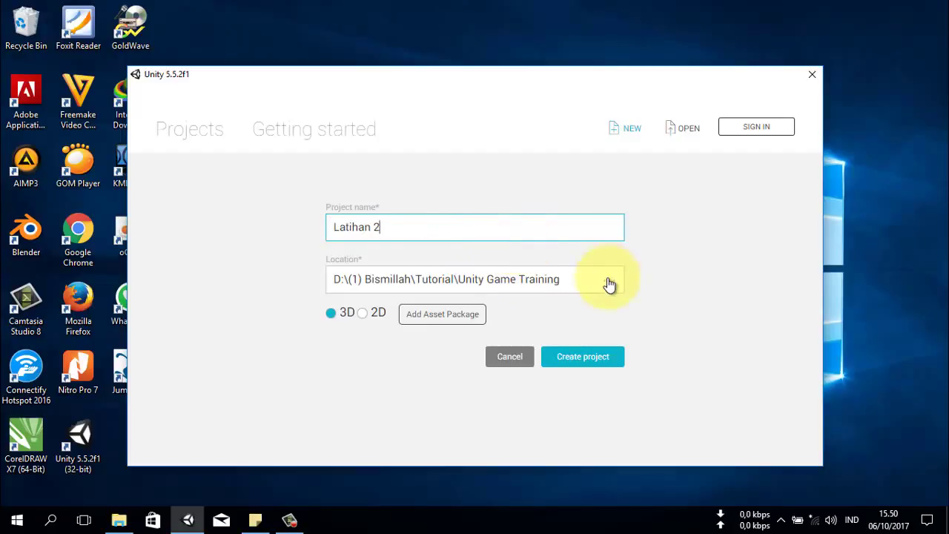
- Set the project location to the 4) Tutorial Mudah Belajar Unity3D folder and choose 2D
{"action": "left_click", "coordinate": [609, 279]}
{"action": "left_click", "coordinate": [267, 118]}
{"action": "left_click", "coordinate": [259, 117]}
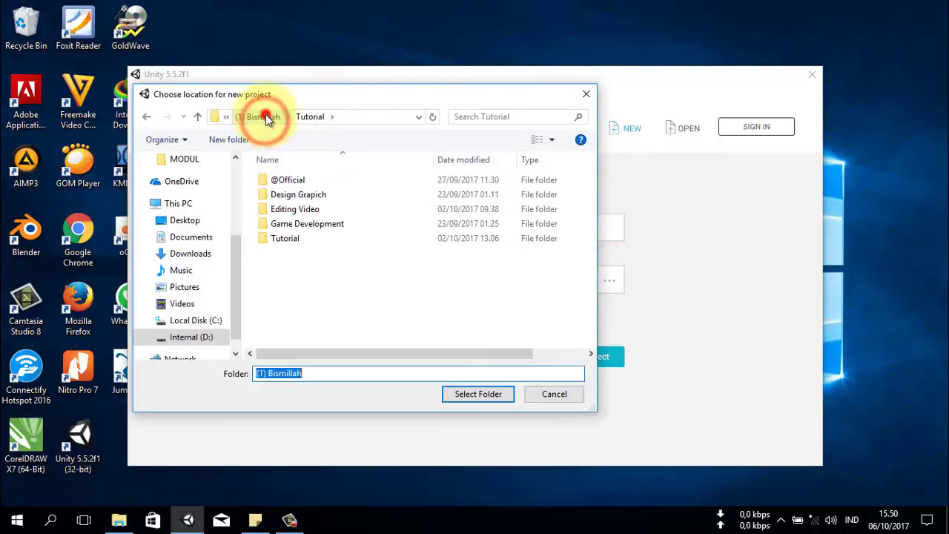
{"action": "double_click", "coordinate": [293, 209]}
{"action": "double_click", "coordinate": [296, 221]}
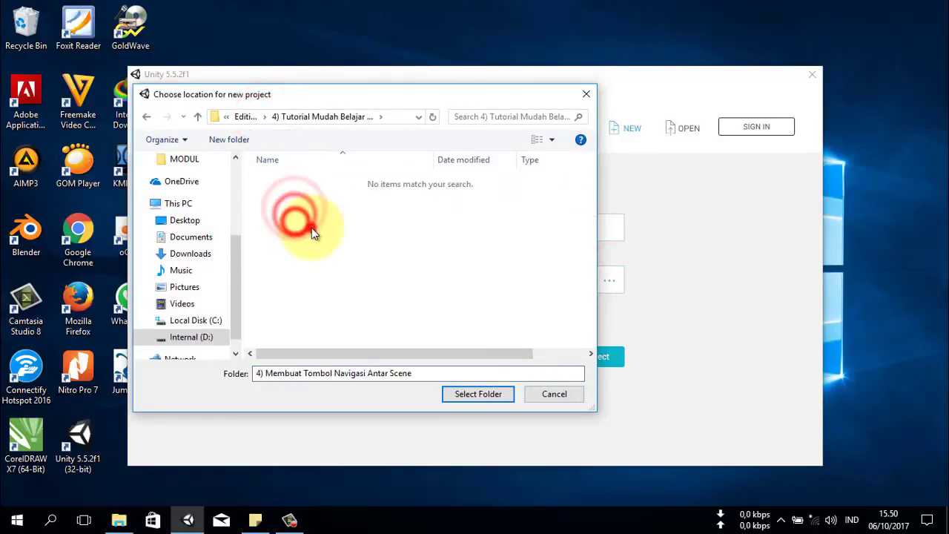
{"action": "left_click", "coordinate": [490, 393]}
{"action": "left_click", "coordinate": [367, 312]}
- Create the Latihan 2 project and dock a widened Game view where the Scene view was
{"action": "left_click", "coordinate": [568, 351]}
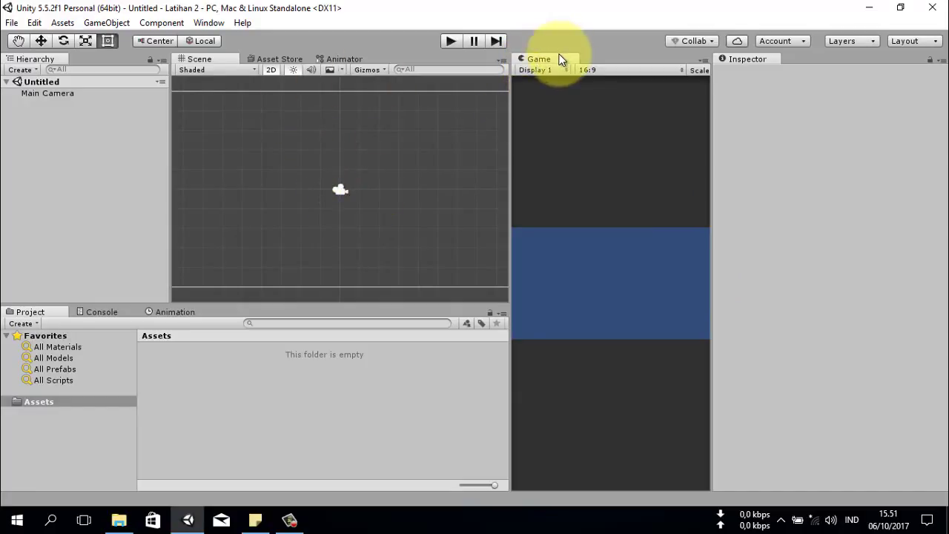
{"action": "mouse_move", "coordinate": [562, 57]}
{"action": "left_mouse_down"}
{"action": "mouse_move", "coordinate": [326, 128]}
{"action": "mouse_move", "coordinate": [267, 59]}
{"action": "left_mouse_up"}
{"action": "left_click_drag", "start_coordinate": [610, 191], "coordinate": [705, 206]}
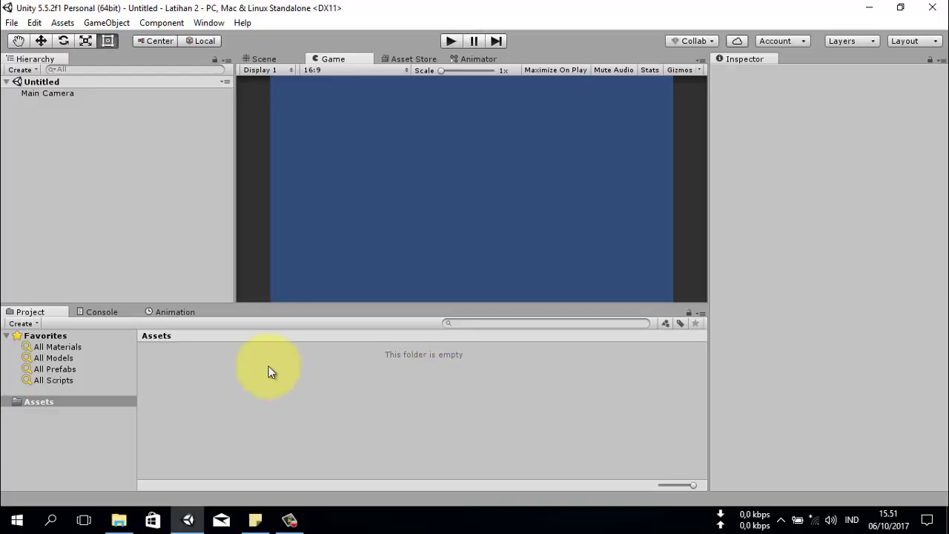
{"action": "right_click", "coordinate": [211, 404]}
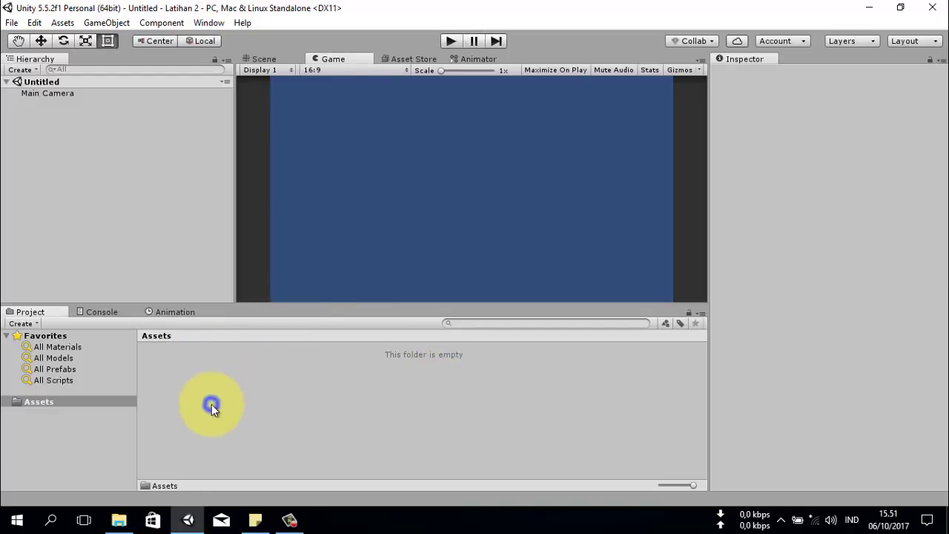
{"action": "left_click", "coordinate": [175, 394]}
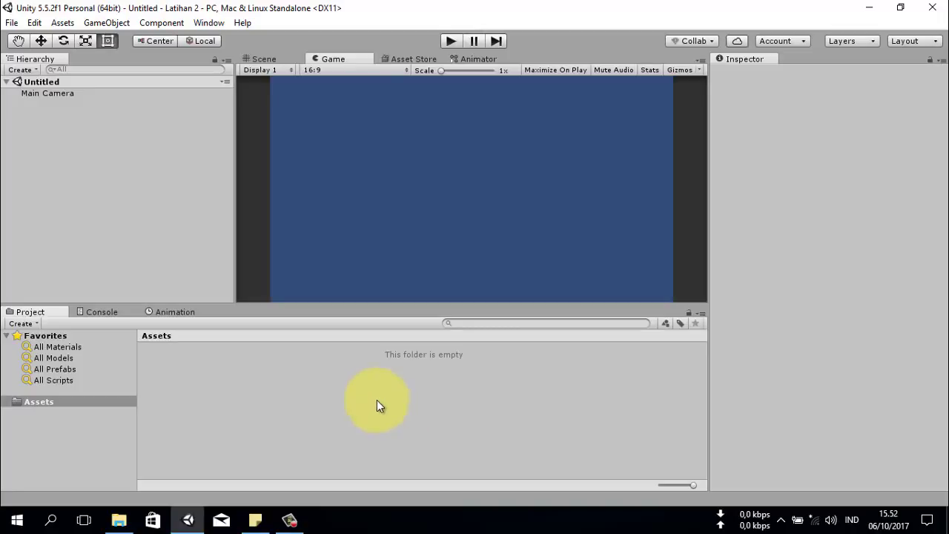
- Create a new scene in Assets named halaman 1
{"action": "right_click", "coordinate": [227, 405]}
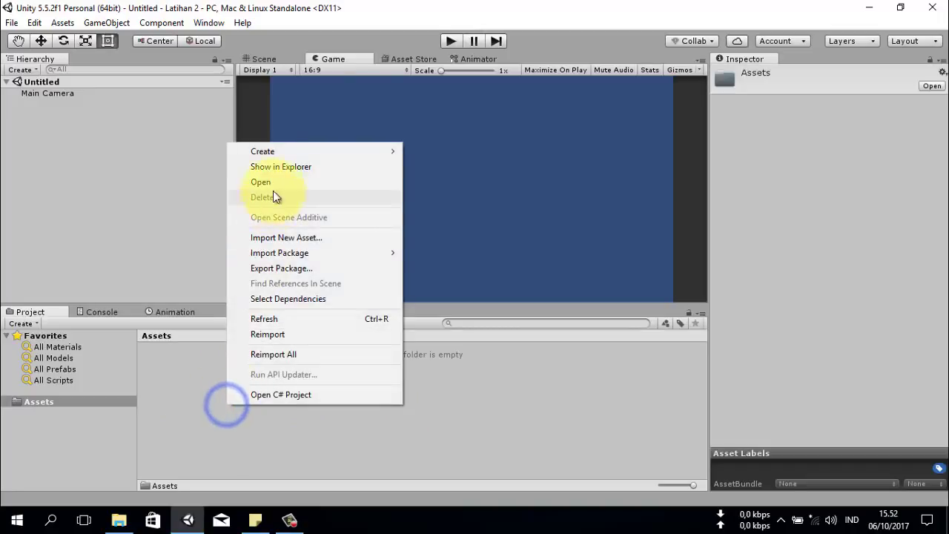
{"action": "left_click", "coordinate": [274, 152]}
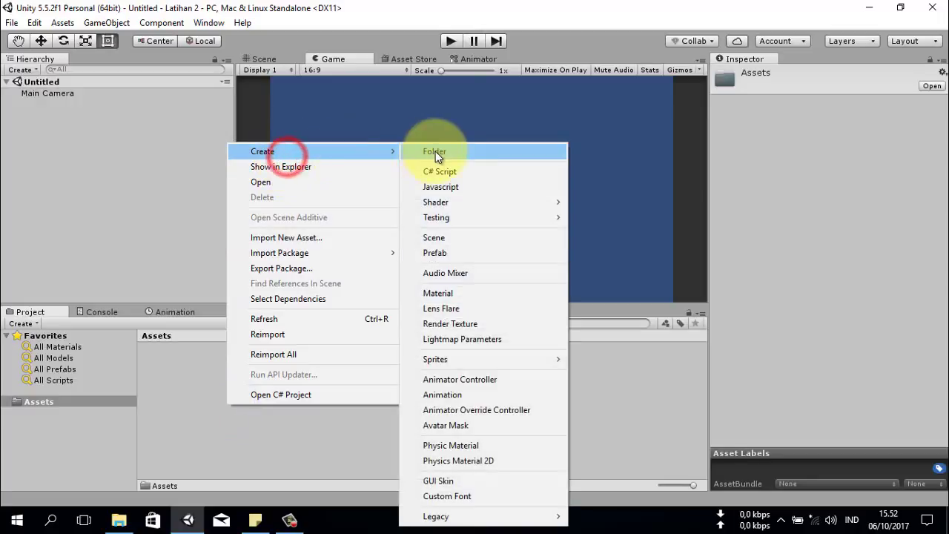
{"action": "left_click", "coordinate": [448, 237]}
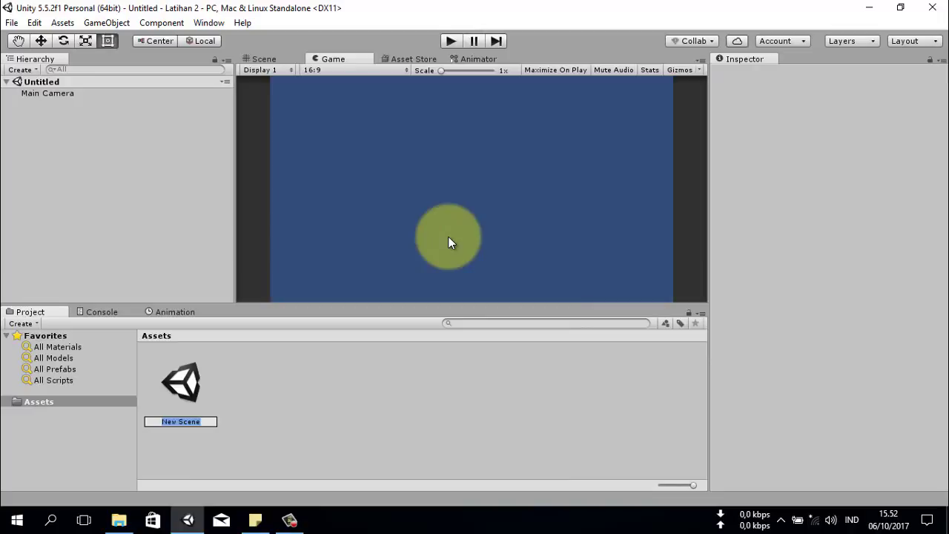
{"action": "type", "text": "halaman"}
{"action": "type", "text": "1"}
{"action": "left_click", "coordinate": [448, 236]}
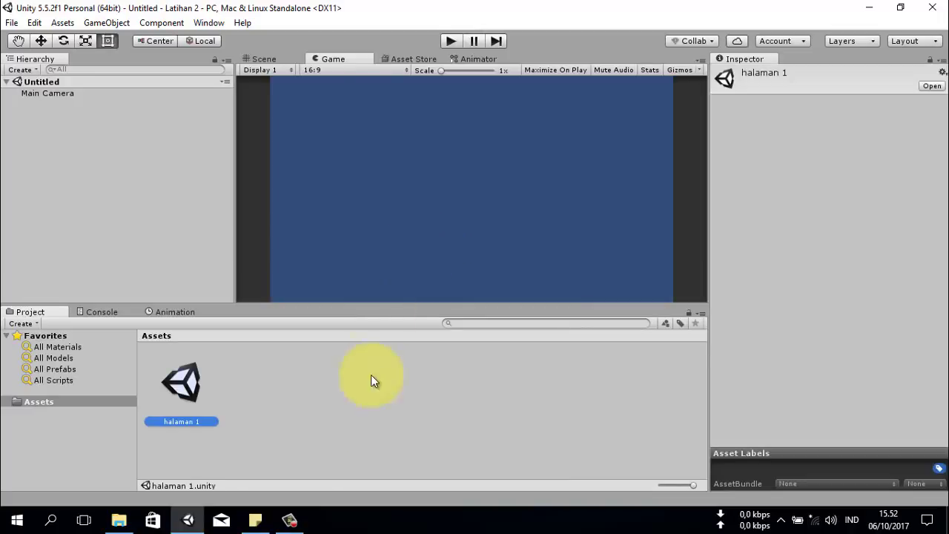
- Add a second scene named halaman 2 and open it
{"action": "right_click", "coordinate": [304, 432]}
{"action": "left_click", "coordinate": [393, 179]}
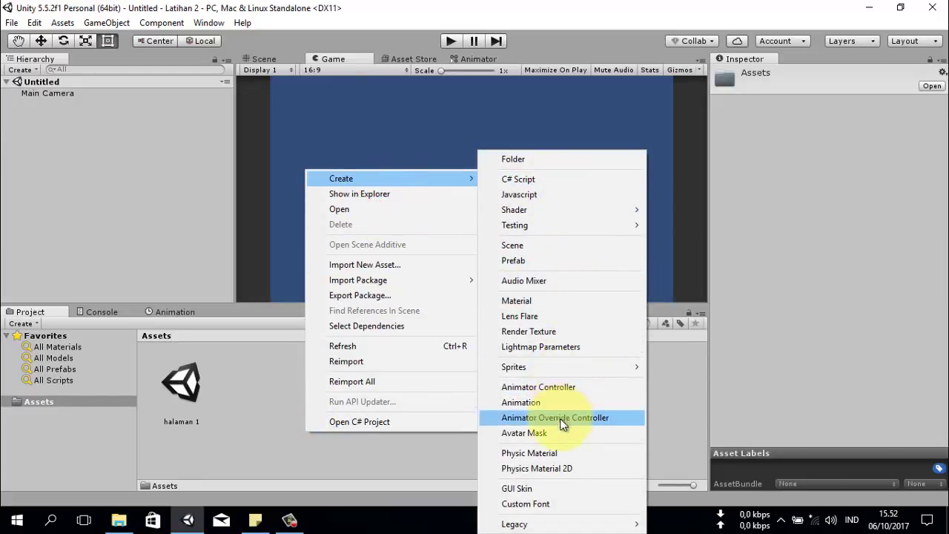
{"action": "left_click", "coordinate": [529, 245]}
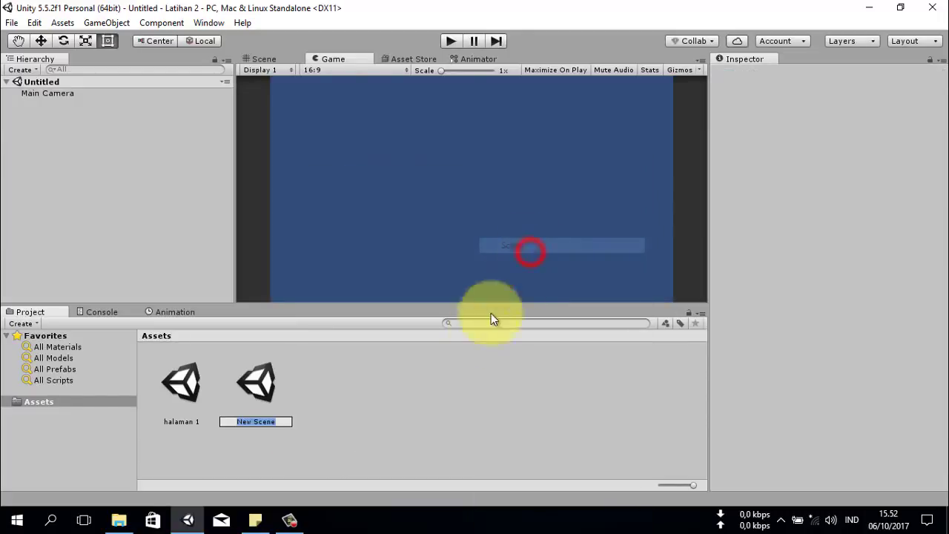
{"action": "type", "text": "halaman 2"}
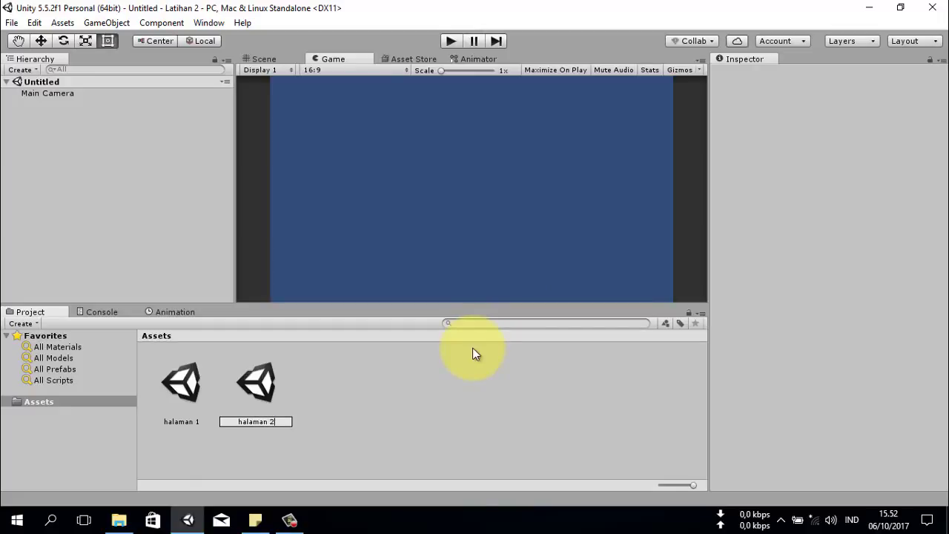
{"action": "key", "text": "Return"}
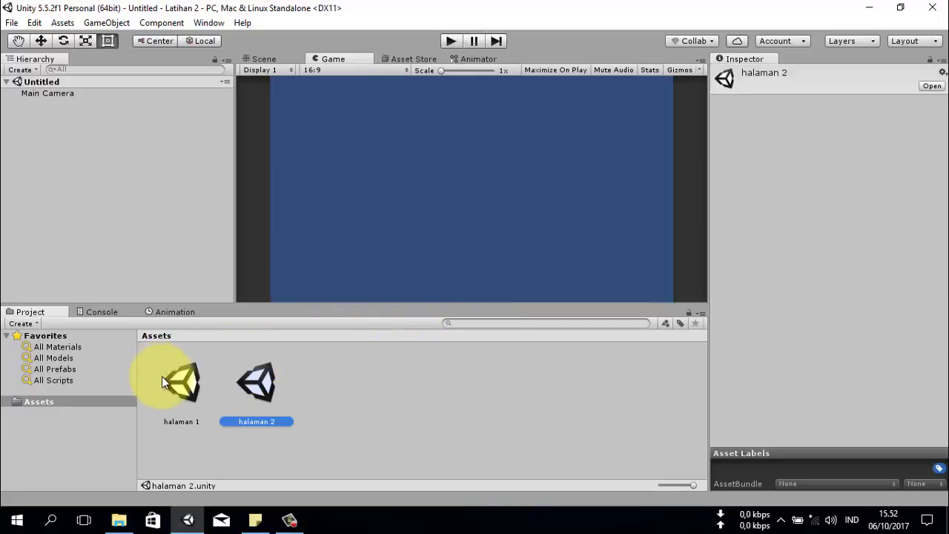
{"action": "double_click", "coordinate": [167, 379]}
{"action": "double_click", "coordinate": [271, 380]}
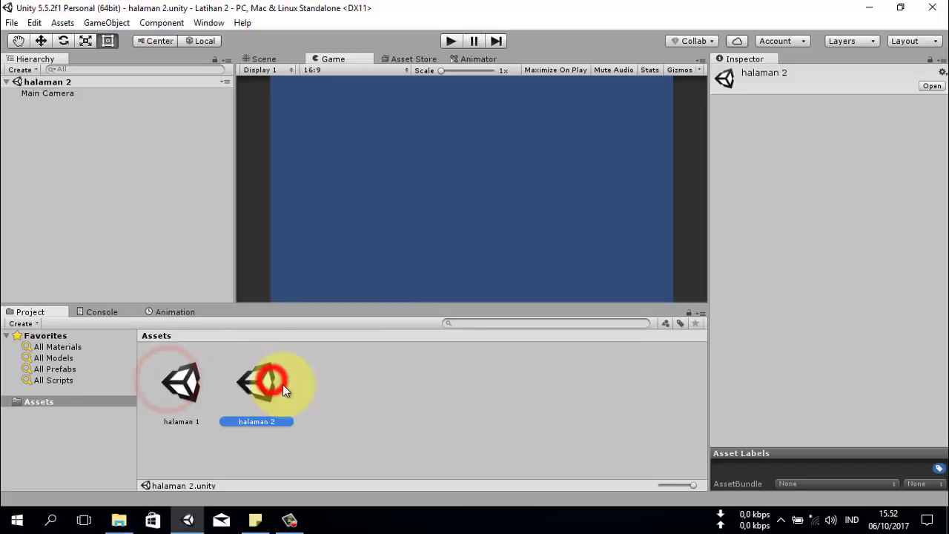
{"action": "left_click", "coordinate": [352, 428]}
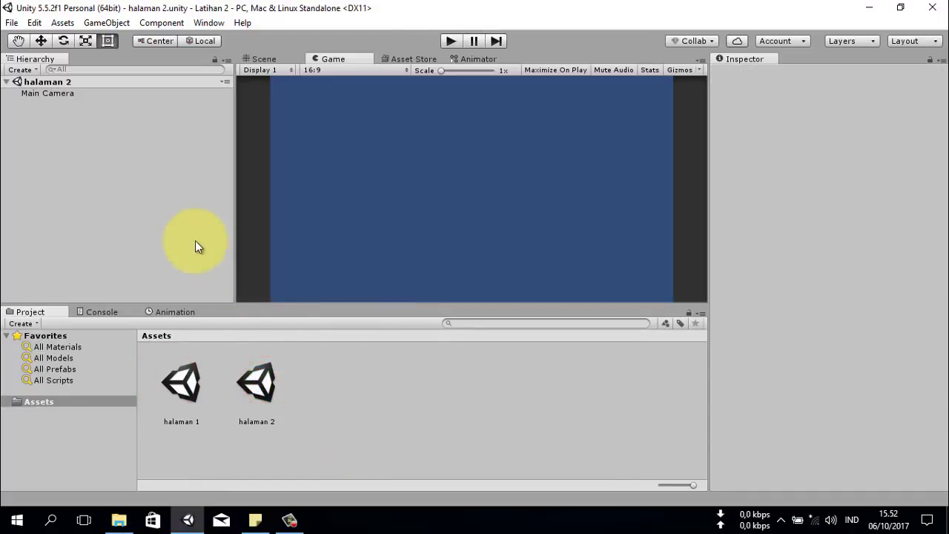
- Drag bg blur.jpg and tombol.png from the project folder in File Explorer into Unity's Assets
{"action": "left_click", "coordinate": [118, 520]}
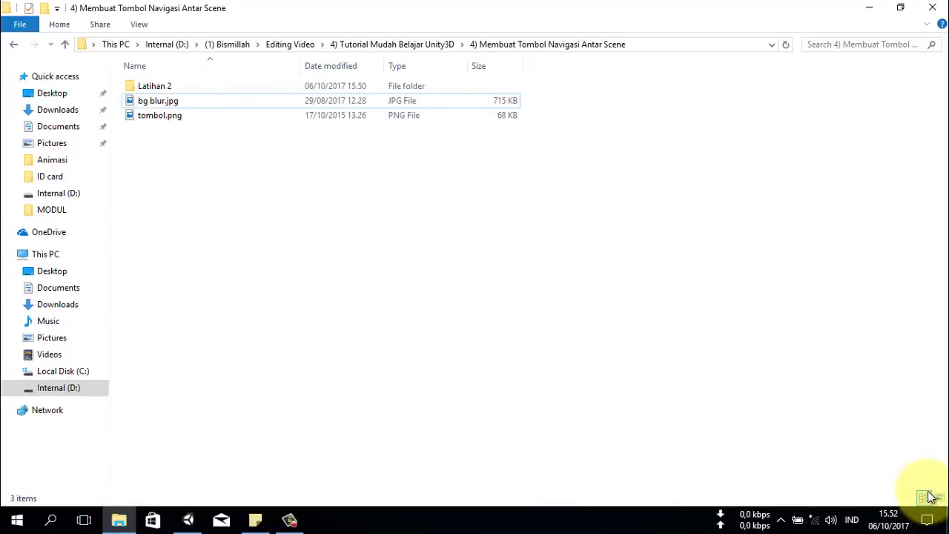
{"action": "left_click", "coordinate": [937, 498]}
{"action": "left_click", "coordinate": [245, 93]}
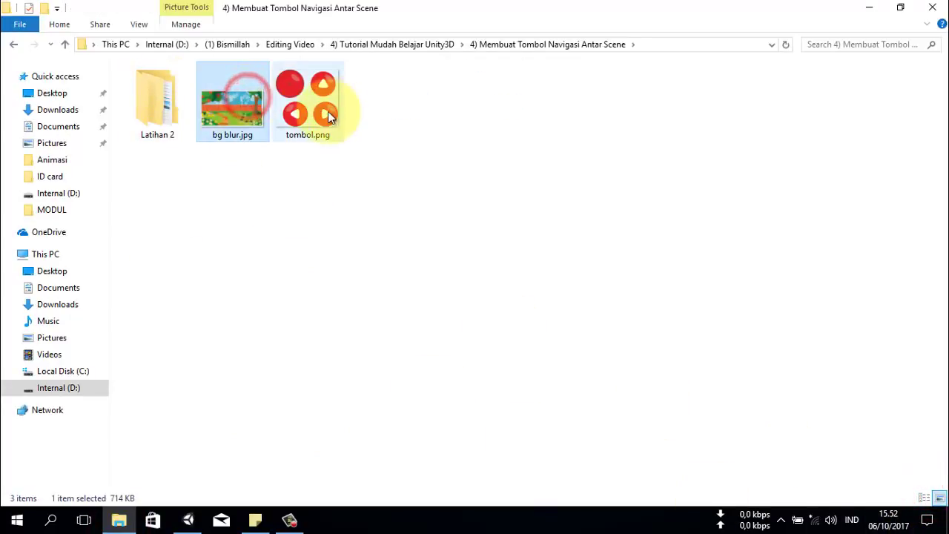
{"action": "left_click", "coordinate": [324, 122], "text": "ctrl"}
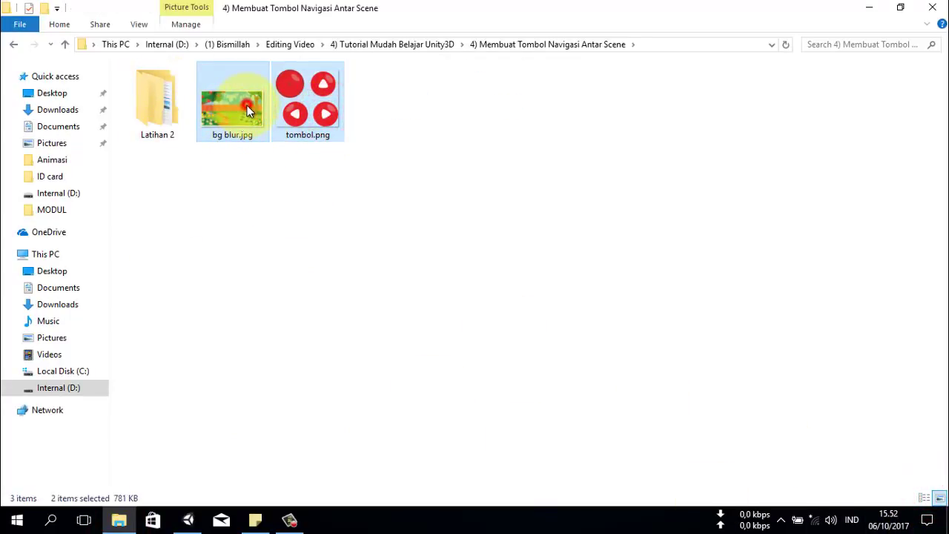
{"action": "mouse_move", "coordinate": [246, 106]}
{"action": "left_mouse_down"}
{"action": "mouse_move", "coordinate": [253, 347]}
{"action": "mouse_move", "coordinate": [490, 346]}
{"action": "left_mouse_up"}
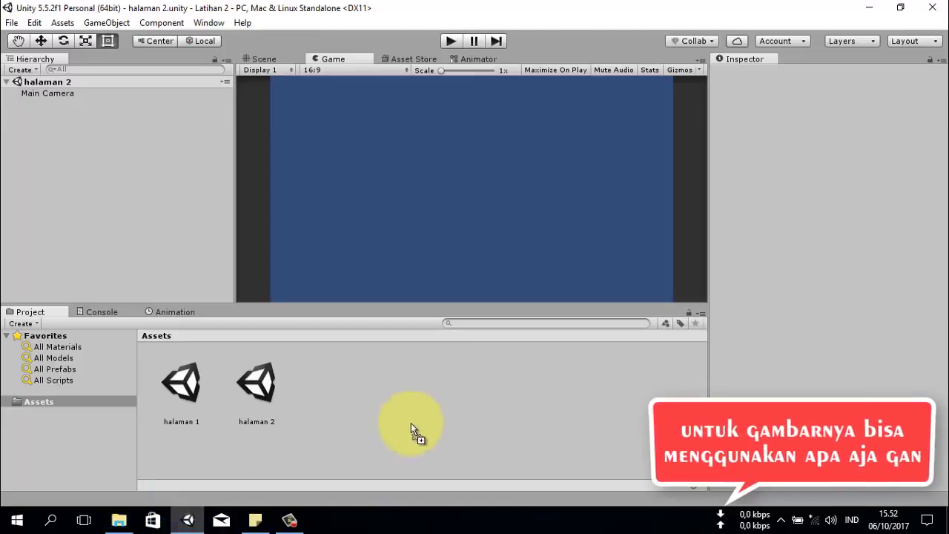
{"action": "left_click_drag", "start_coordinate": [490, 350], "coordinate": [411, 418]}
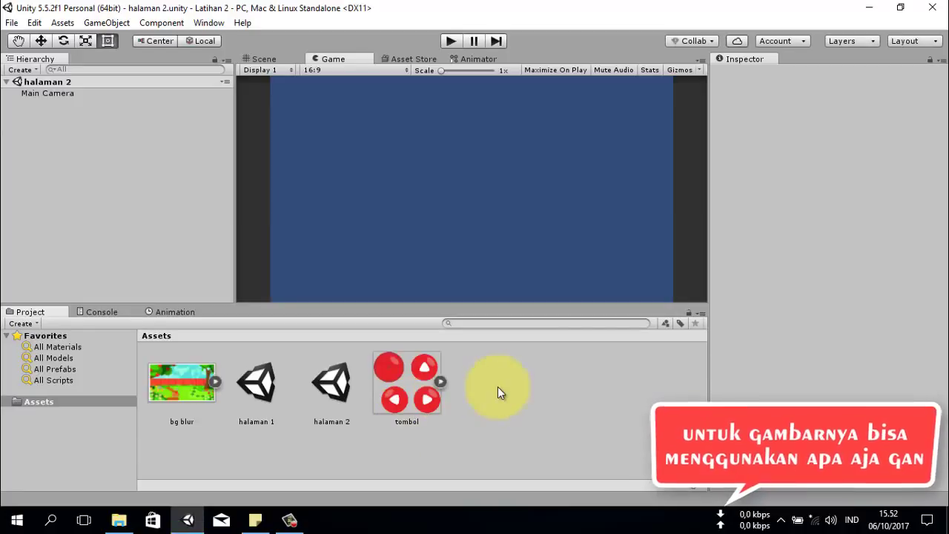
- Set the tombol image's Sprite Mode to Multiple, apply it, and open the Sprite Editor
{"action": "left_click", "coordinate": [421, 406]}
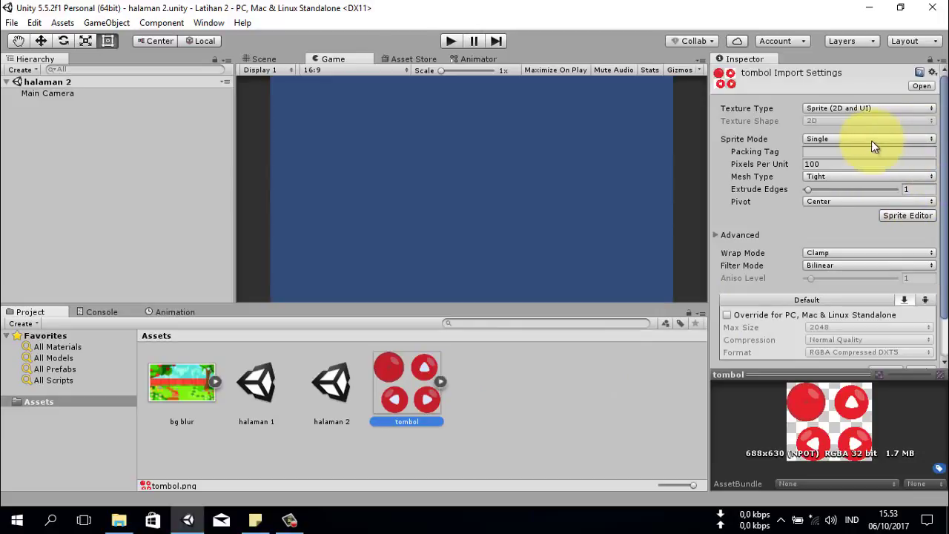
{"action": "left_click", "coordinate": [555, 393]}
{"action": "left_click", "coordinate": [415, 387]}
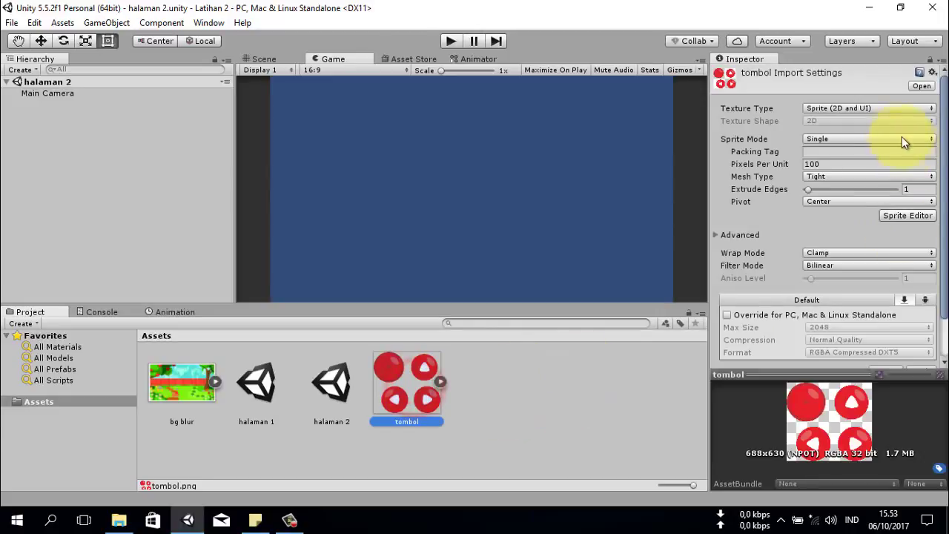
{"action": "left_click", "coordinate": [884, 140]}
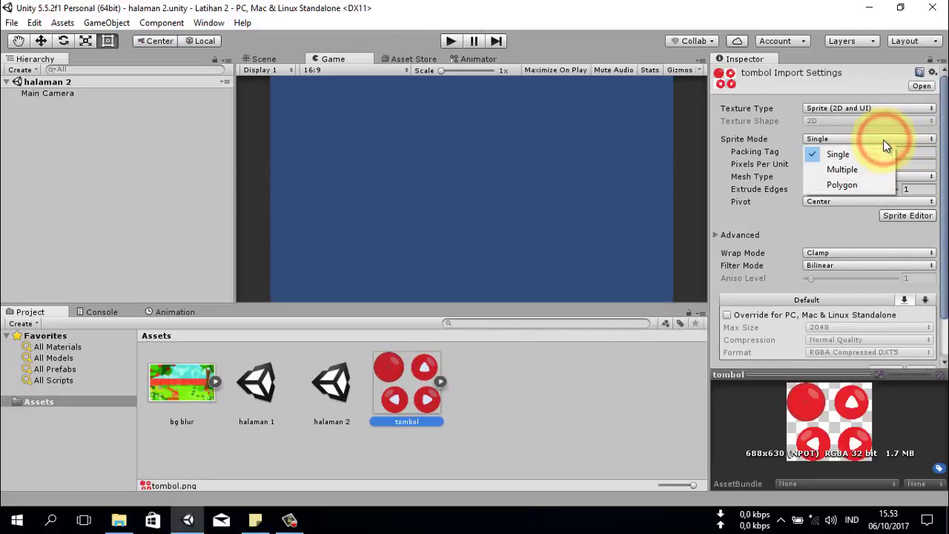
{"action": "left_click", "coordinate": [864, 170]}
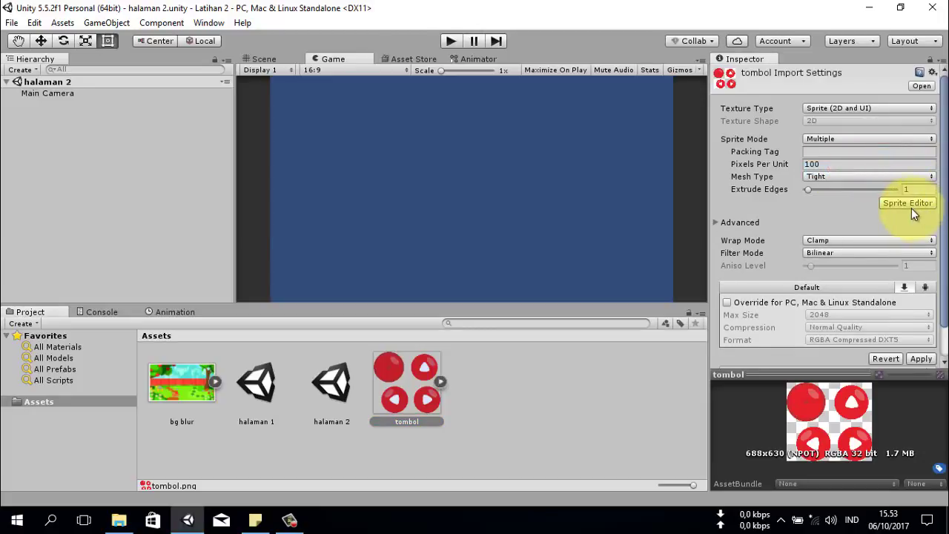
{"action": "left_click", "coordinate": [908, 203]}
{"action": "left_click", "coordinate": [509, 289]}
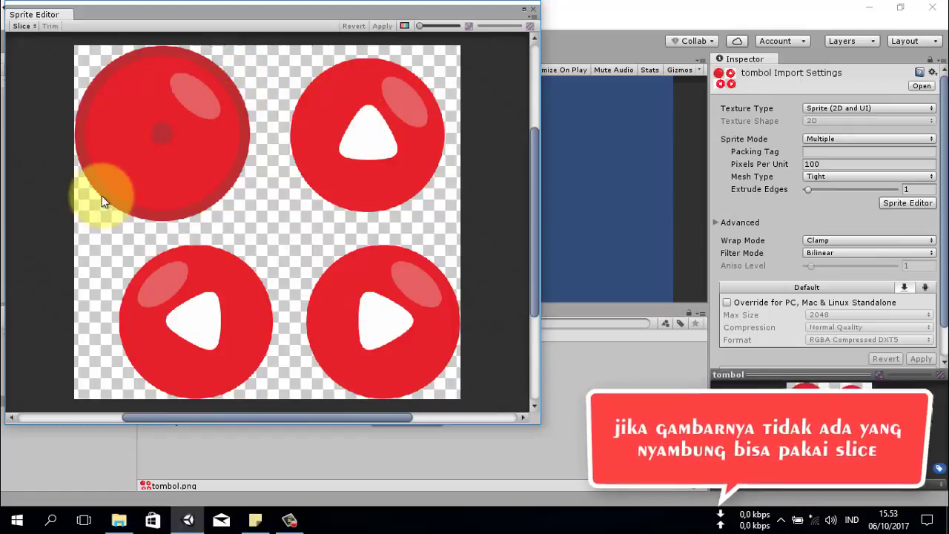
- Auto-slice tombol into four button sprites, apply the slicing, and close the Sprite Editor
{"action": "left_click", "coordinate": [22, 26]}
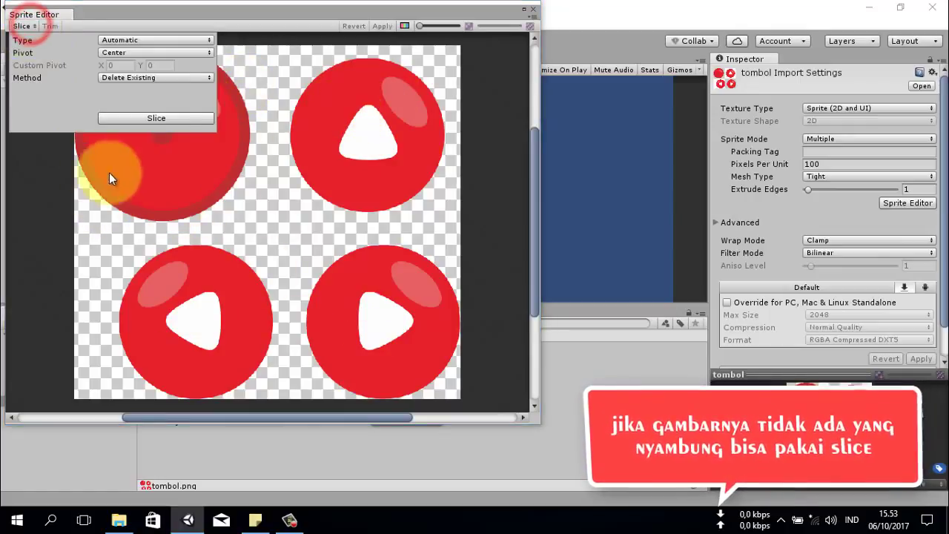
{"action": "left_click", "coordinate": [156, 118]}
{"action": "left_click", "coordinate": [499, 167]}
{"action": "left_click", "coordinate": [421, 148]}
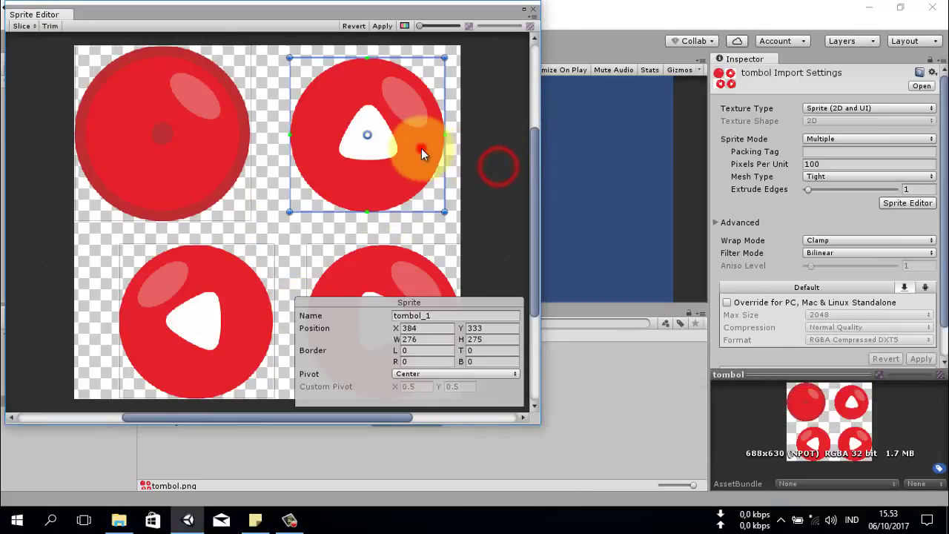
{"action": "left_click", "coordinate": [175, 135]}
{"action": "left_click", "coordinate": [164, 303]}
{"action": "left_click", "coordinate": [371, 272]}
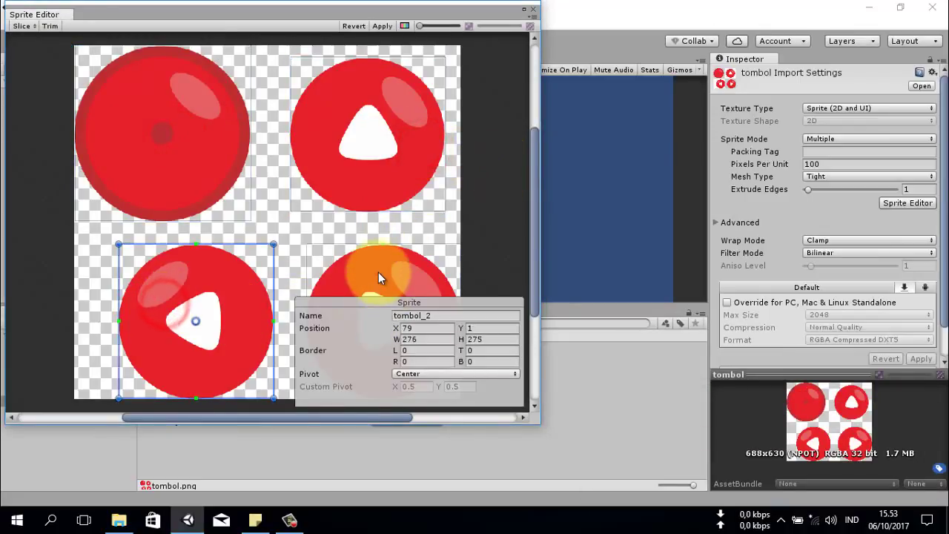
{"action": "left_click", "coordinate": [387, 25]}
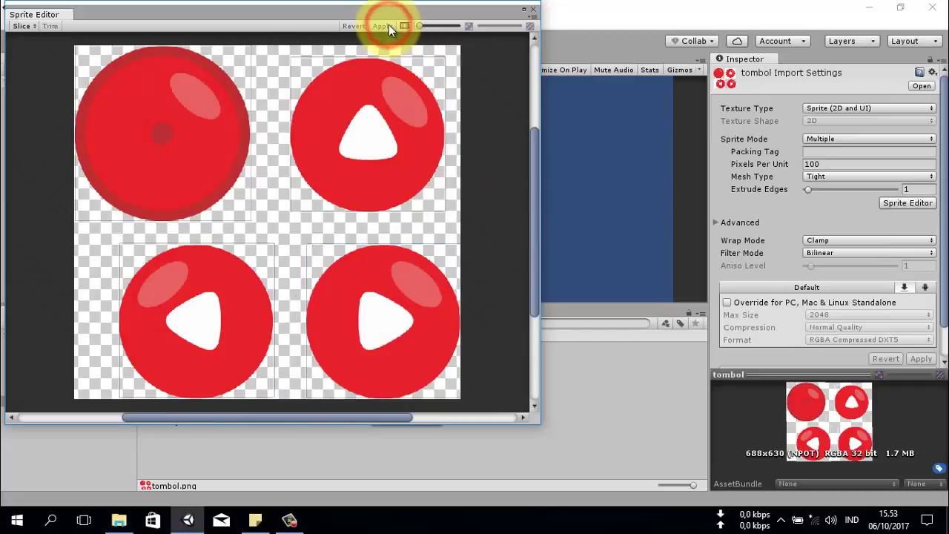
{"action": "left_click", "coordinate": [532, 8]}
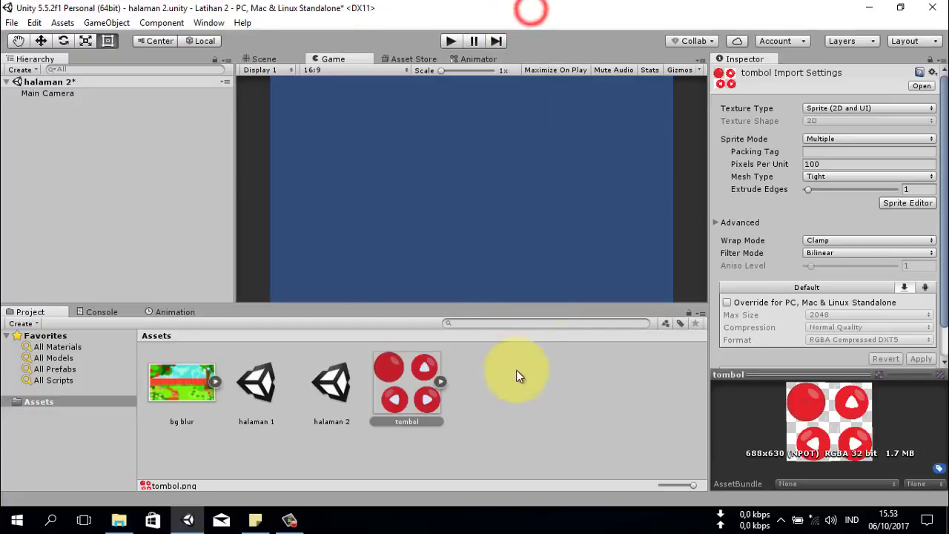
- Expand tombol in Assets and check the sliced sprites tombol_0 to tombol_2
{"action": "left_click", "coordinate": [440, 381]}
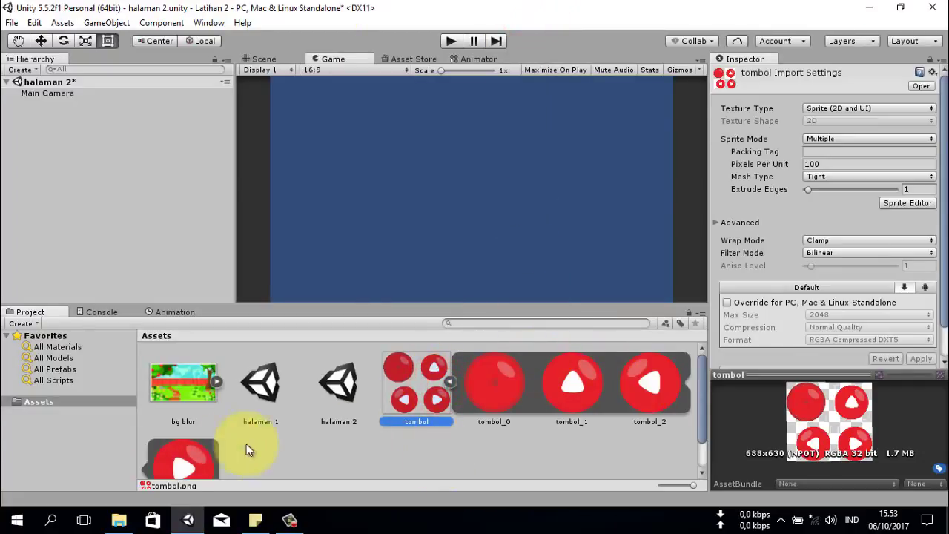
{"action": "left_click", "coordinate": [185, 461]}
{"action": "left_click", "coordinate": [497, 363]}
{"action": "left_click", "coordinate": [568, 381]}
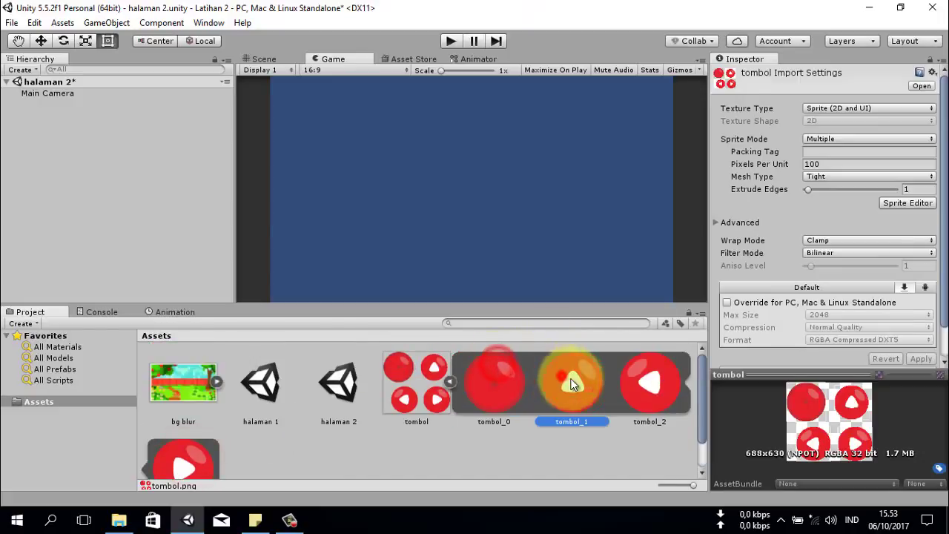
{"action": "left_click", "coordinate": [644, 389]}
{"action": "left_click", "coordinate": [300, 480]}
- Save halaman 2, open halaman 1, and add the bg blur image to its Hierarchy
{"action": "left_click", "coordinate": [448, 381]}
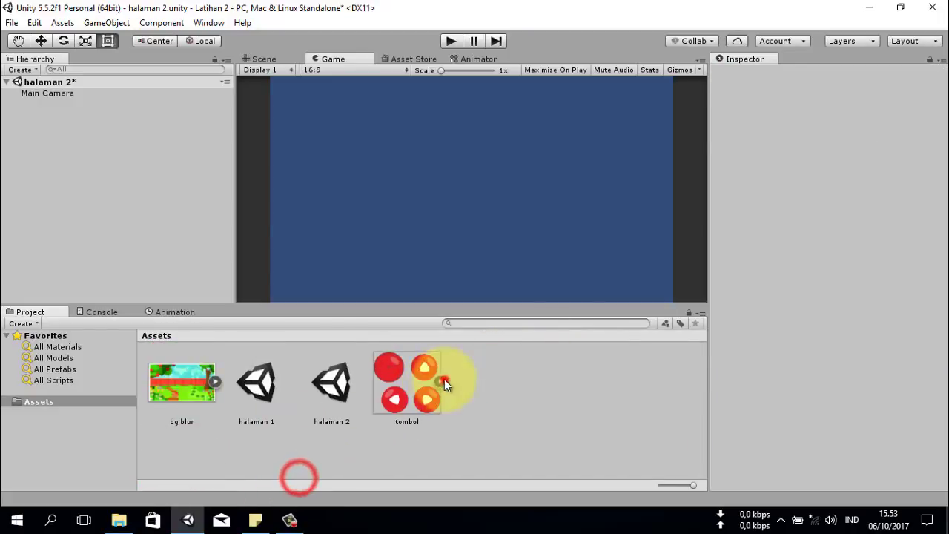
{"action": "double_click", "coordinate": [260, 382]}
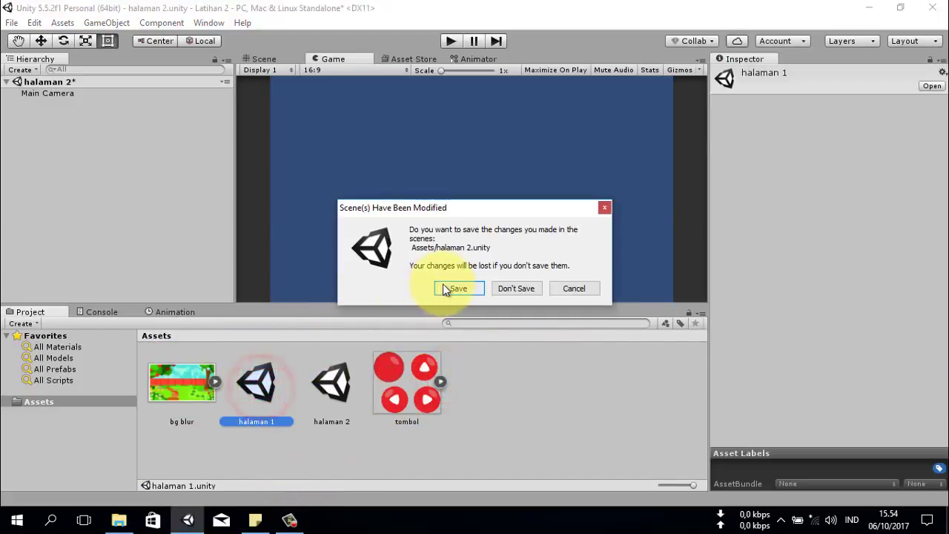
{"action": "left_click", "coordinate": [475, 288]}
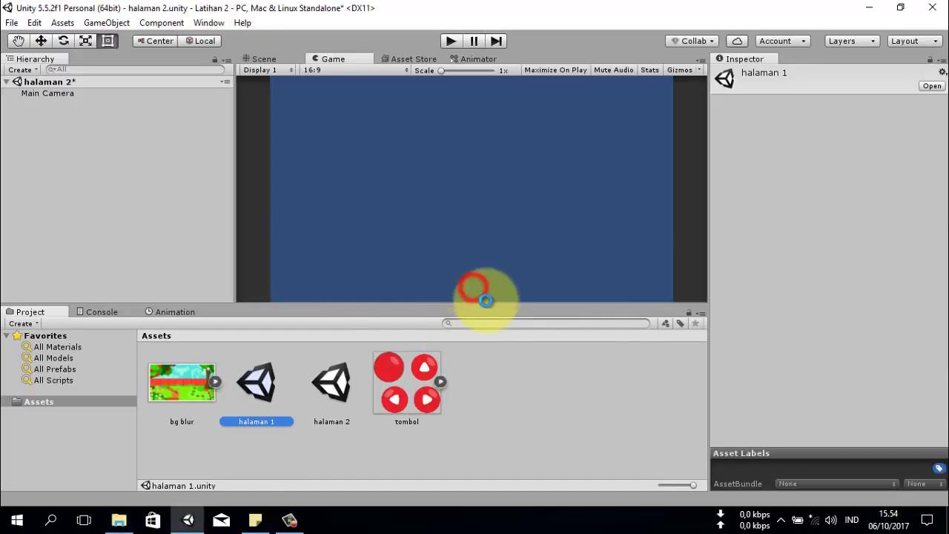
{"action": "left_click", "coordinate": [256, 381]}
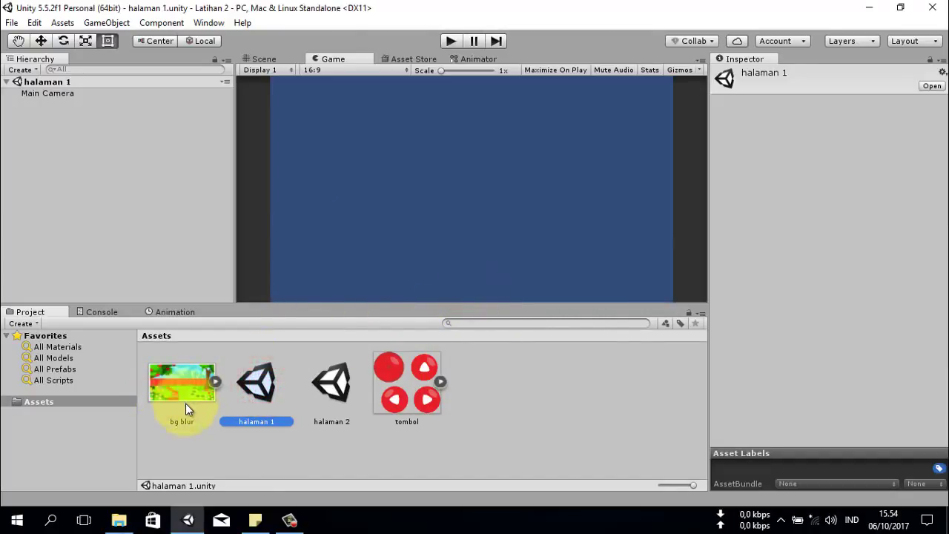
{"action": "left_click_drag", "start_coordinate": [182, 397], "coordinate": [89, 201]}
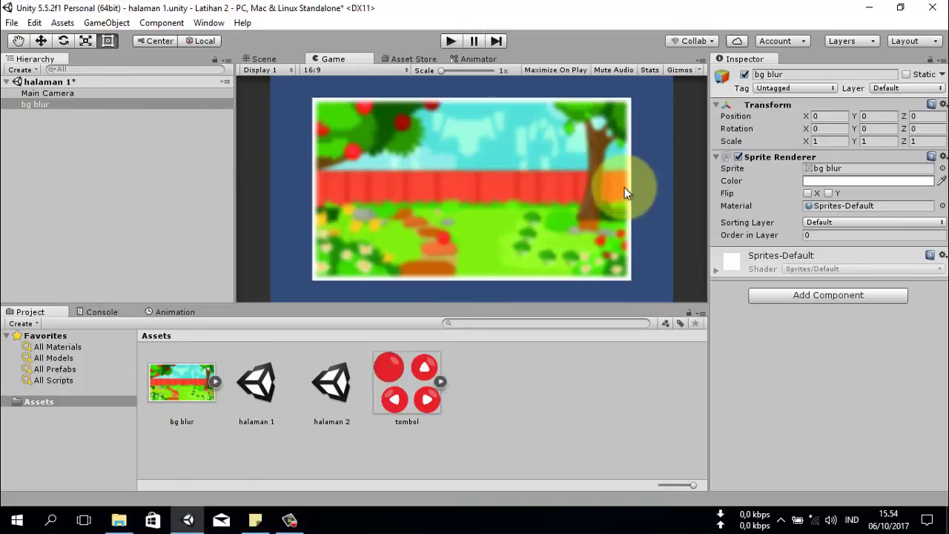
- Scale the bg blur background to 1.37 on X and Y and set its Z position to 5
{"action": "left_click", "coordinate": [835, 141]}
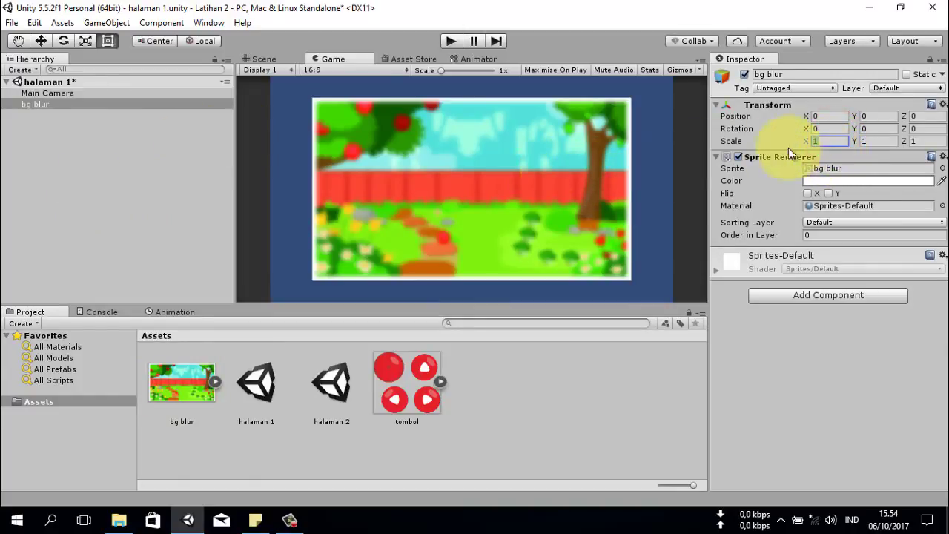
{"action": "left_click_drag", "start_coordinate": [805, 144], "coordinate": [851, 140]}
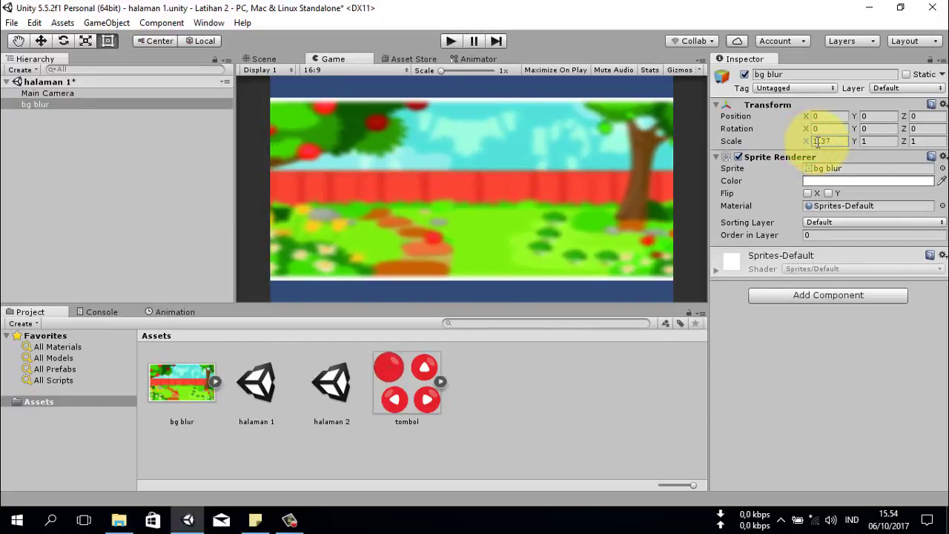
{"action": "left_click", "coordinate": [854, 141]}
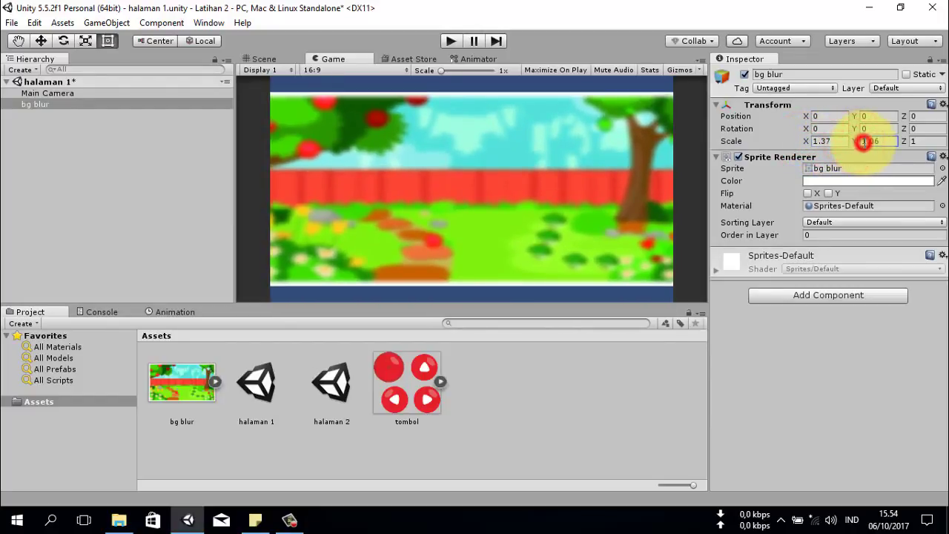
{"action": "type", "text": "1.3"}
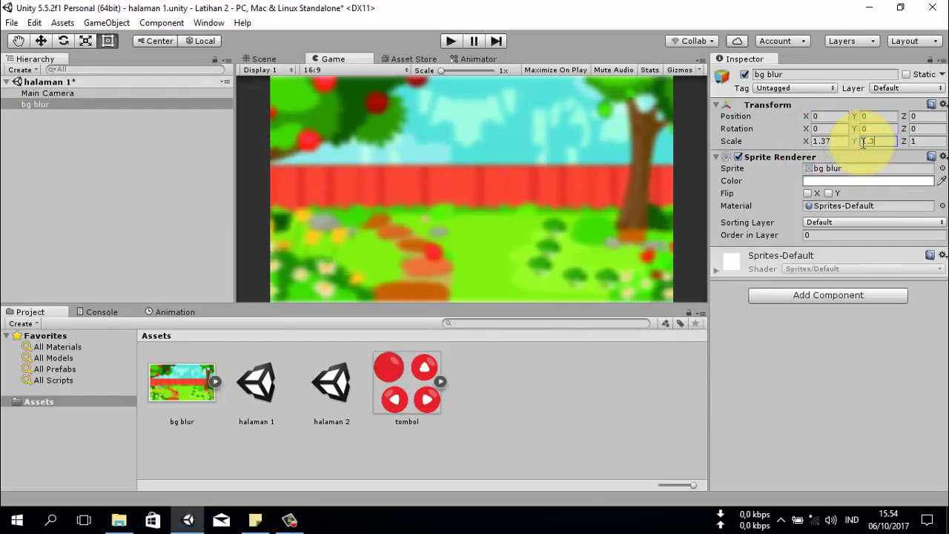
{"action": "type", "text": "7"}
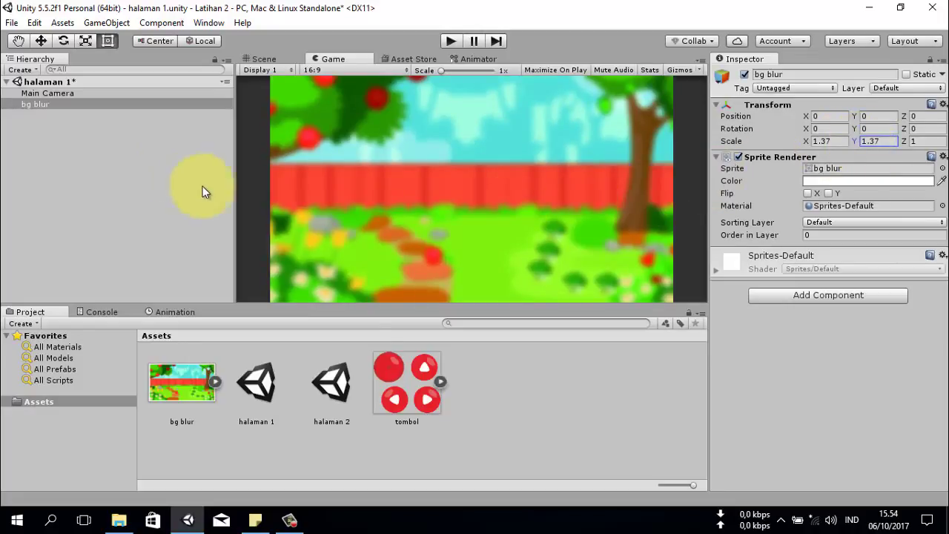
{"action": "left_click", "coordinate": [927, 116]}
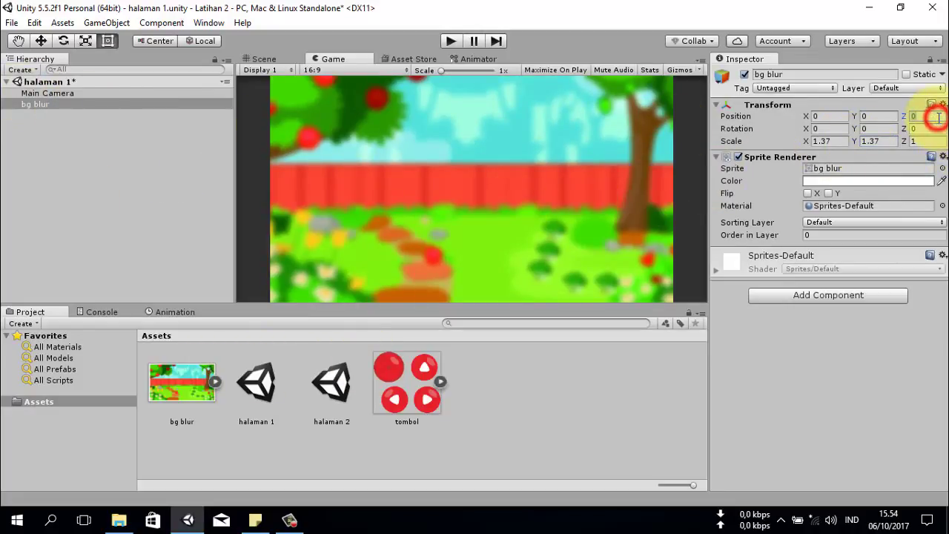
{"action": "type", "text": "5"}
{"action": "left_click", "coordinate": [441, 380]}
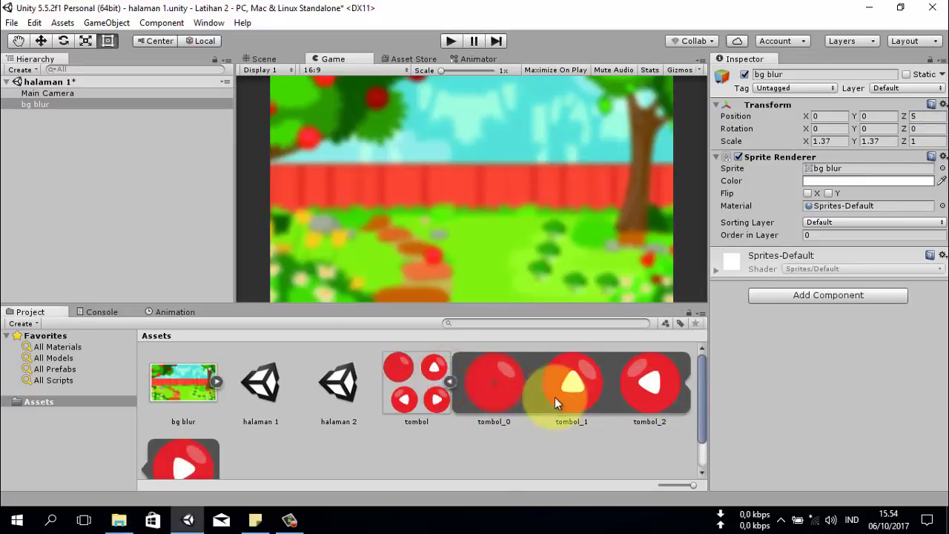
- Place the tombol_3 right-arrow sprite at Y -2.9 in halaman 1 and rename it tombol
{"action": "left_click_drag", "start_coordinate": [195, 468], "coordinate": [74, 128]}
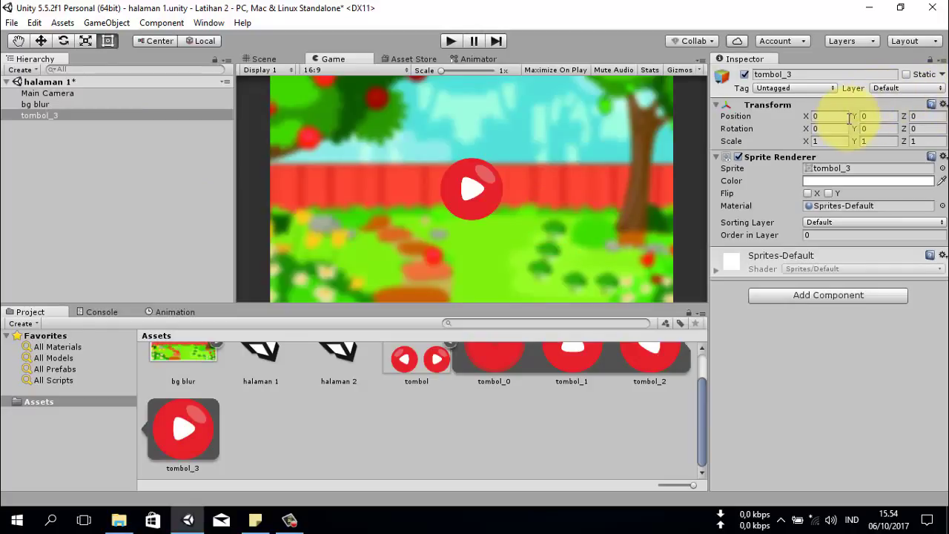
{"action": "mouse_move", "coordinate": [854, 117]}
{"action": "left_mouse_down"}
{"action": "mouse_move", "coordinate": [788, 134]}
{"action": "mouse_move", "coordinate": [808, 123]}
{"action": "left_mouse_up"}
{"action": "type", "text": ".61"}
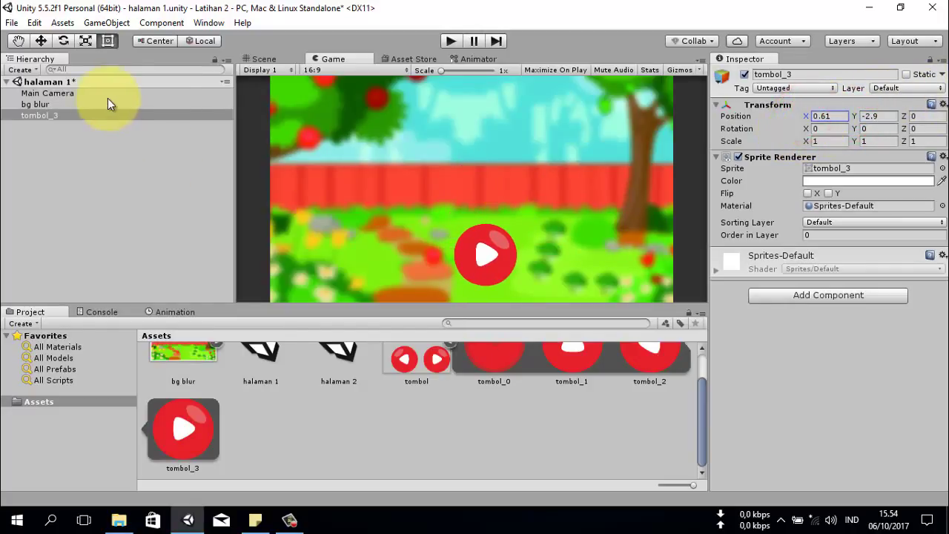
{"action": "left_click", "coordinate": [56, 115]}
{"action": "left_click", "coordinate": [63, 120]}
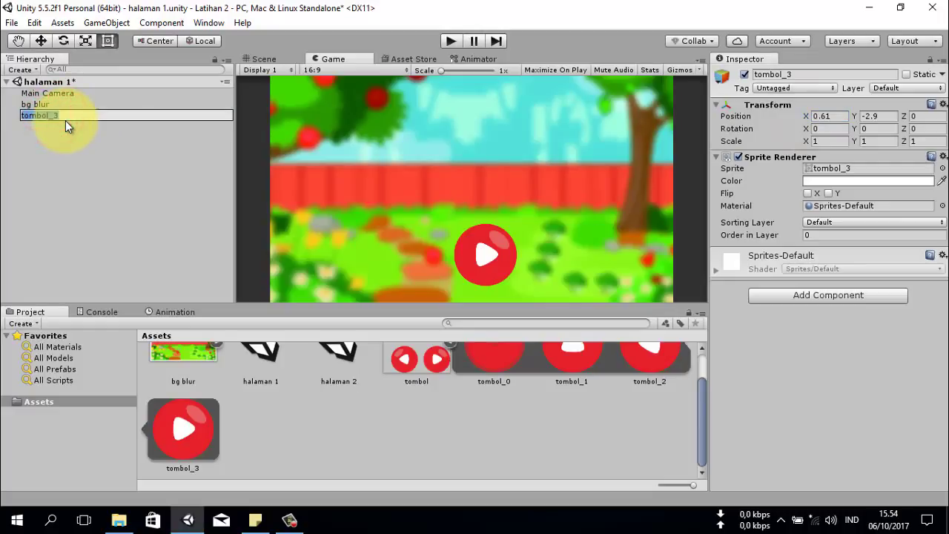
{"action": "type", "text": "tombol"}
{"action": "key", "text": "Return"}
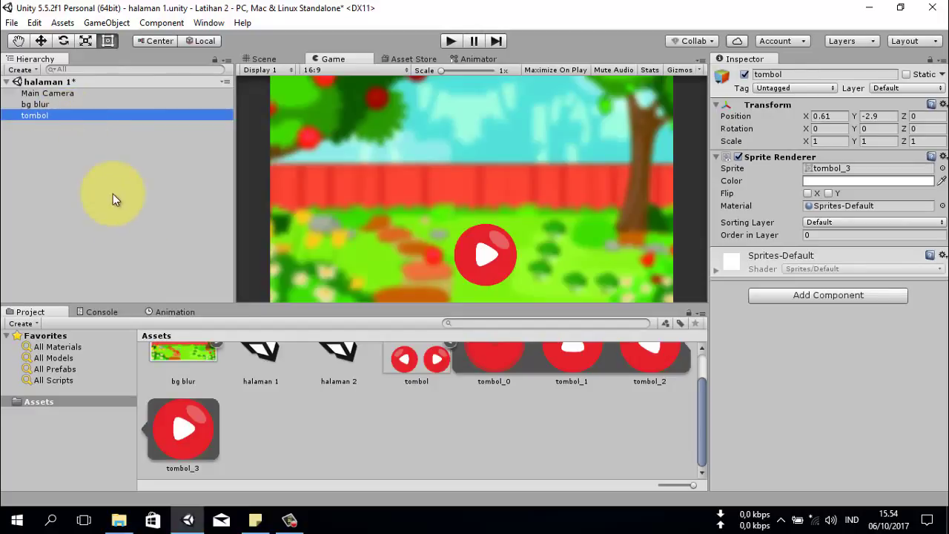
- Save halaman 1 and paste its tombol and bg blur objects into halaman 2
{"action": "left_click", "coordinate": [332, 447]}
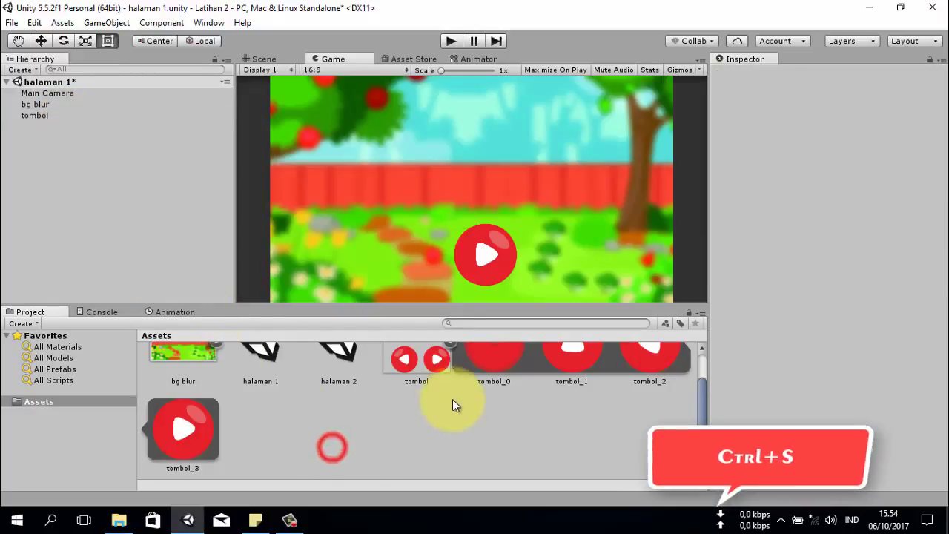
{"action": "left_click", "coordinate": [452, 344]}
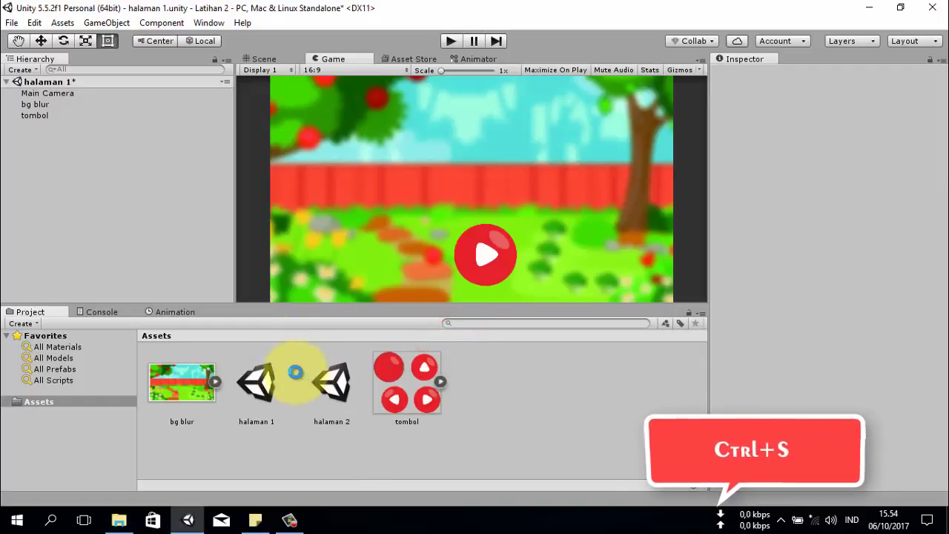
{"action": "key", "text": "ctrl+s"}
{"action": "left_click", "coordinate": [40, 114]}
{"action": "left_click", "coordinate": [37, 104], "text": "ctrl"}
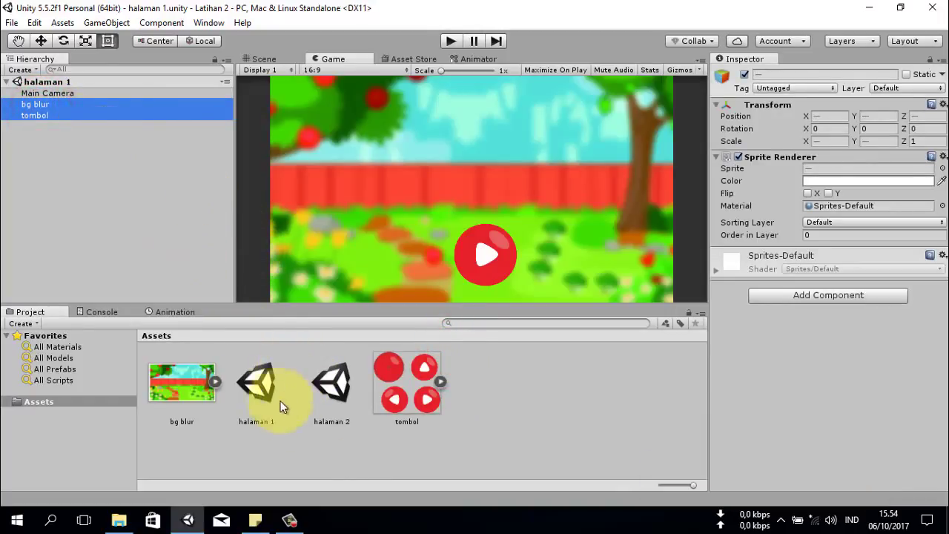
{"action": "double_click", "coordinate": [326, 395]}
{"action": "left_click", "coordinate": [71, 152]}
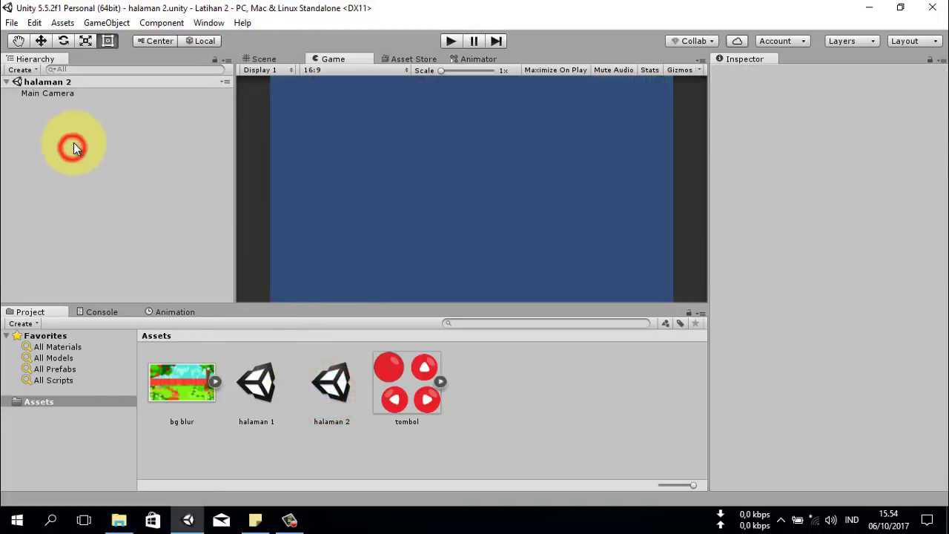
{"action": "key", "text": "ctrl+v"}
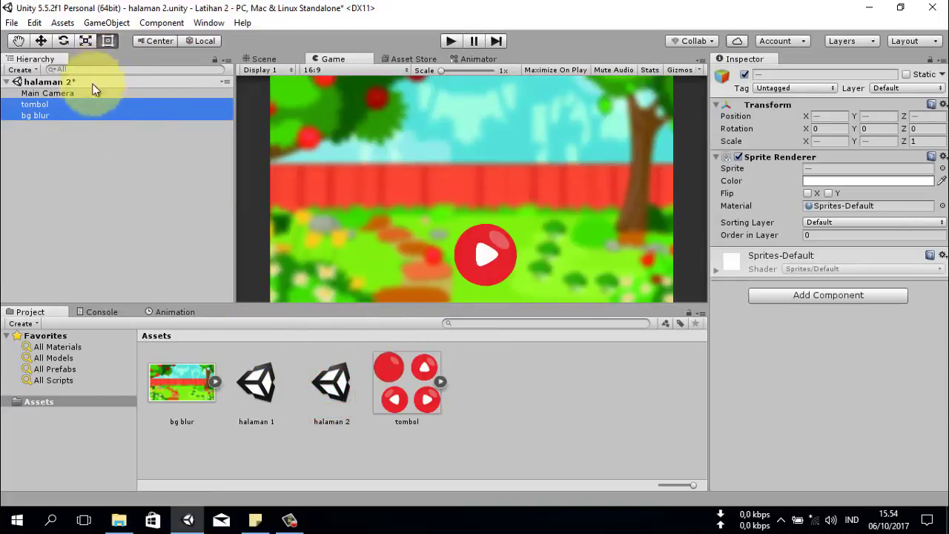
- Give the halaman 2 tombol button the tombol_2 left-arrow sprite and save the scene
{"action": "left_click", "coordinate": [52, 115]}
{"action": "left_click", "coordinate": [48, 105]}
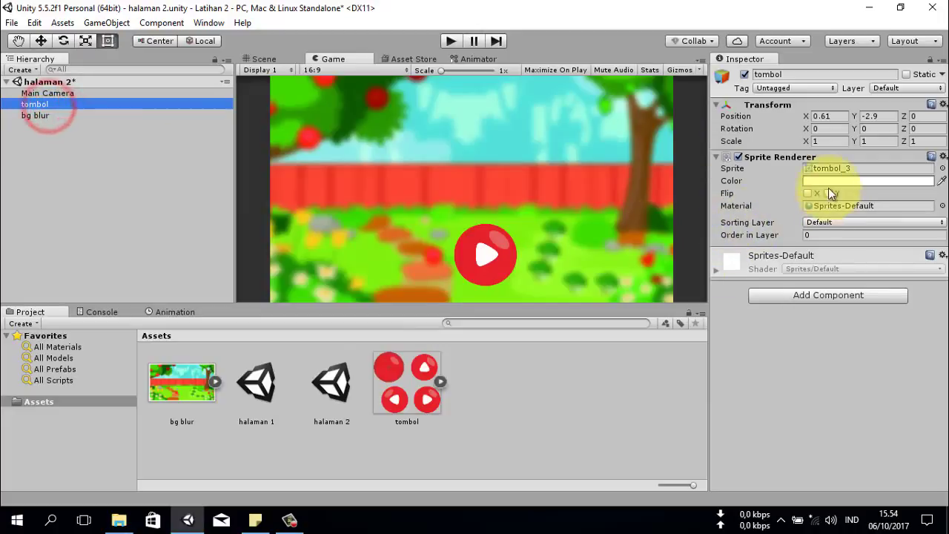
{"action": "left_click", "coordinate": [814, 140]}
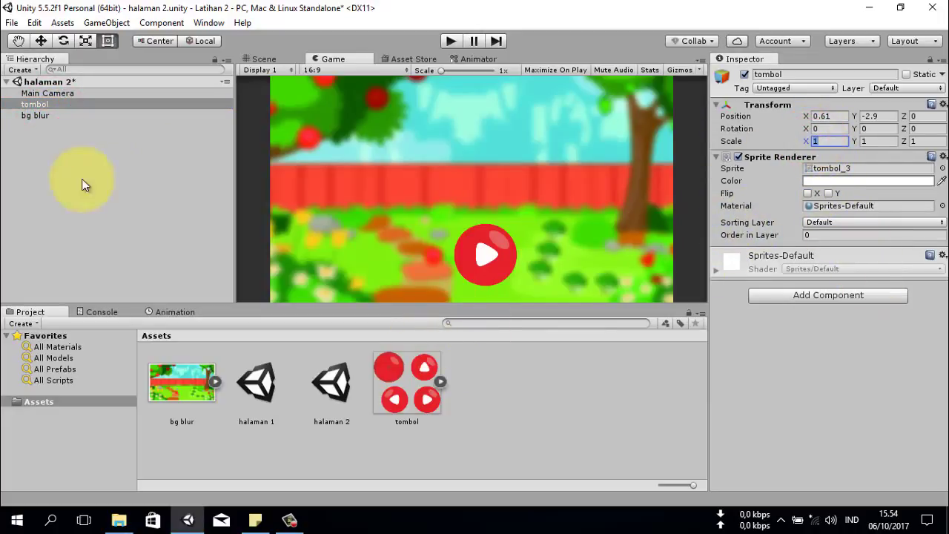
{"action": "left_click", "coordinate": [42, 205]}
{"action": "left_click", "coordinate": [51, 104]}
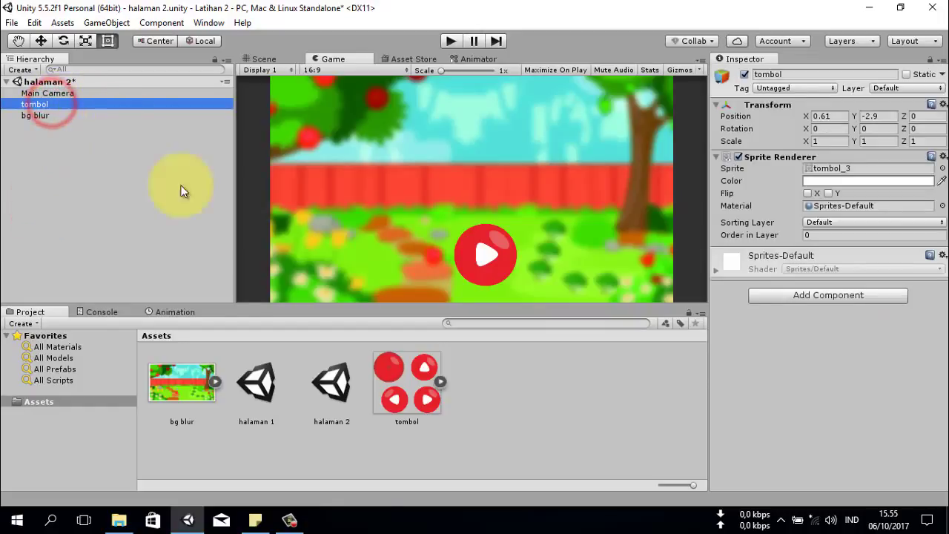
{"action": "left_click", "coordinate": [440, 381]}
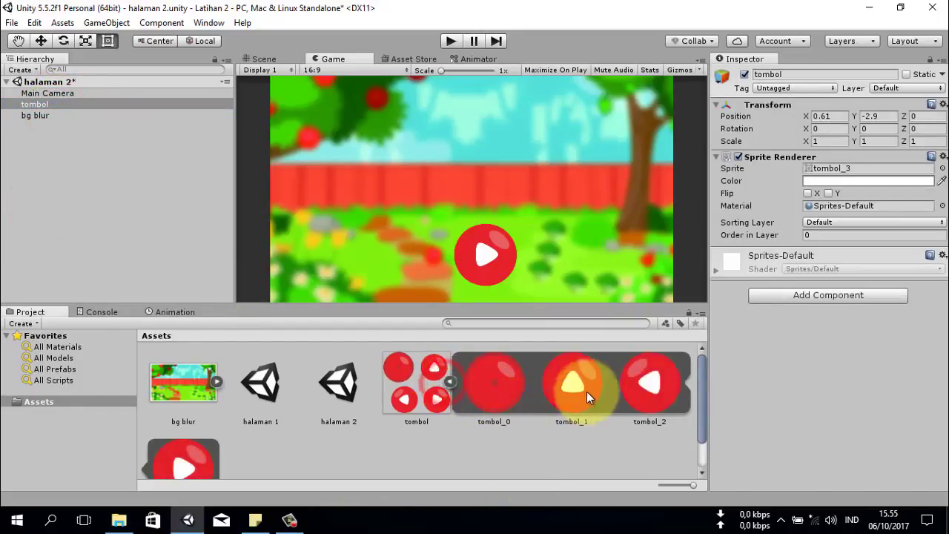
{"action": "left_click_drag", "start_coordinate": [649, 381], "coordinate": [818, 178]}
{"action": "key", "text": "ctrl+s"}
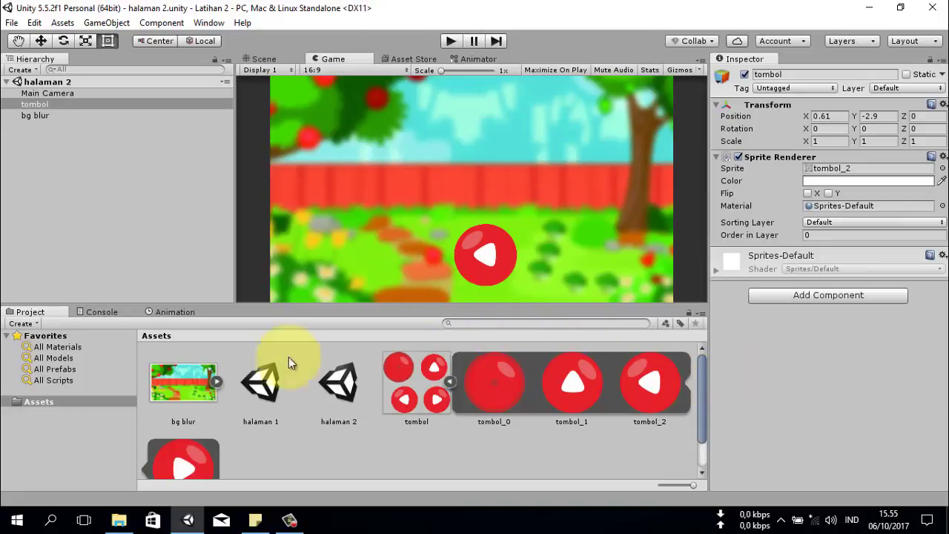
- Compare halaman 1 and halaman 2, finishing with halaman 1 open
{"action": "double_click", "coordinate": [259, 384]}
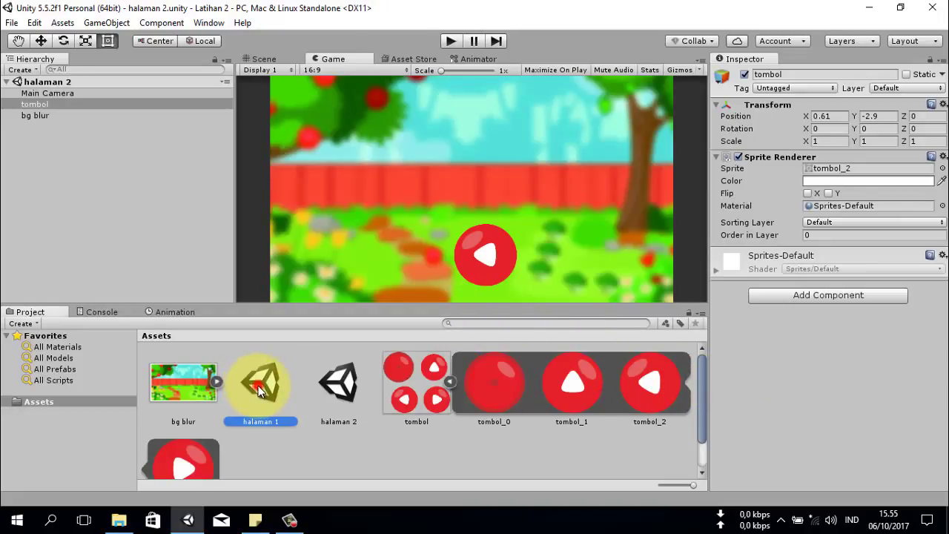
{"action": "double_click", "coordinate": [340, 393]}
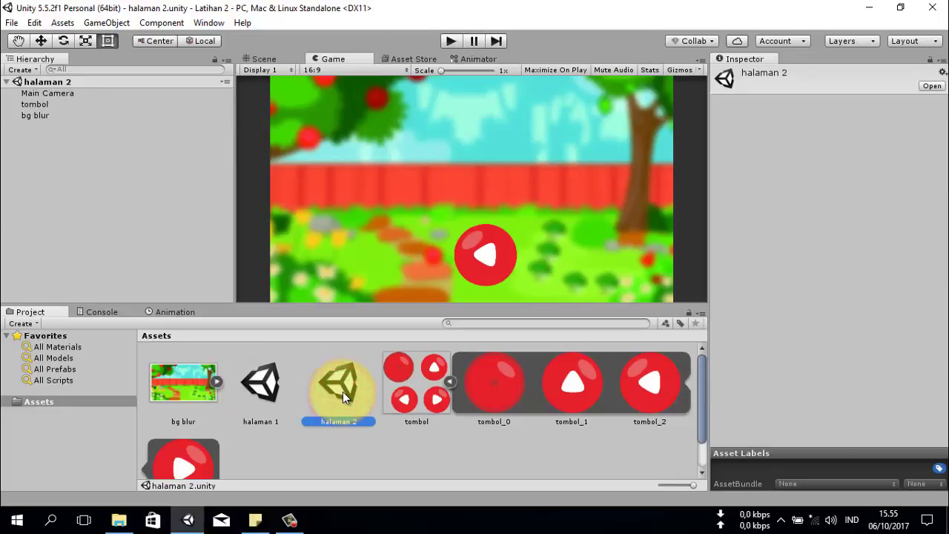
{"action": "left_click", "coordinate": [451, 382]}
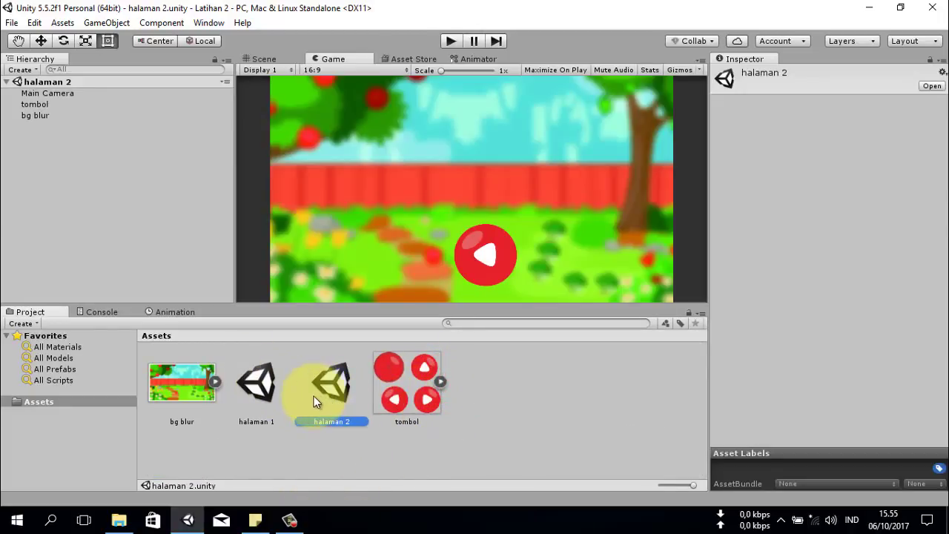
{"action": "double_click", "coordinate": [256, 382]}
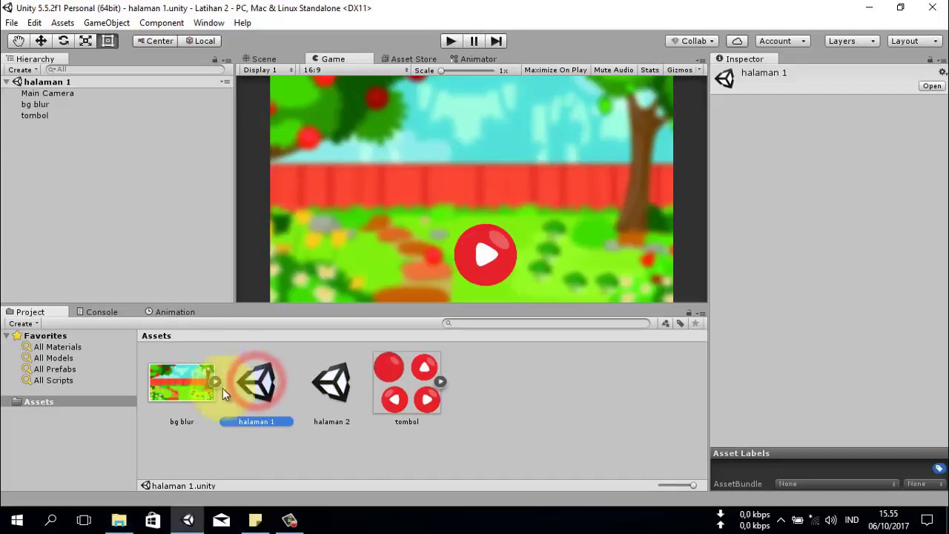
{"action": "left_click", "coordinate": [405, 463]}
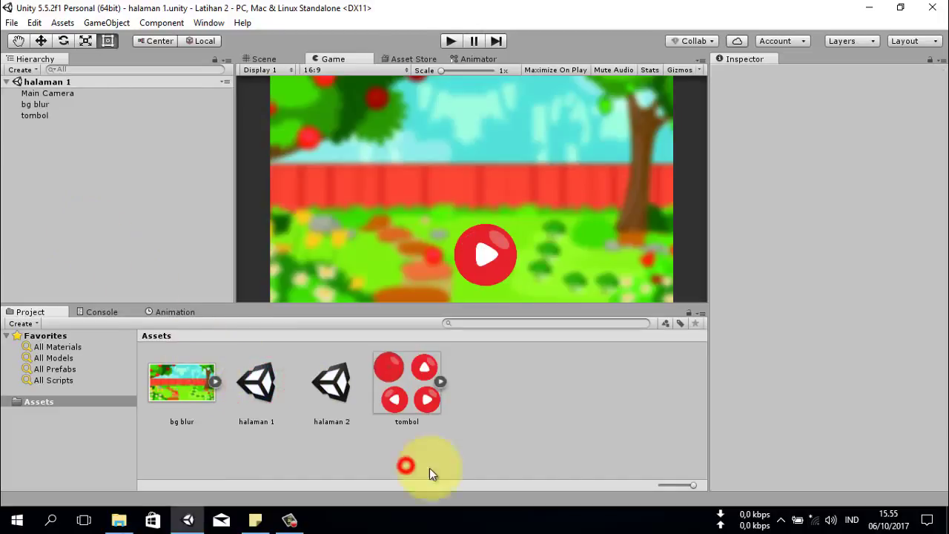
- Create a C# script in Assets named tombol1
{"action": "right_click", "coordinate": [490, 419]}
{"action": "mouse_move", "coordinate": [646, 164]}
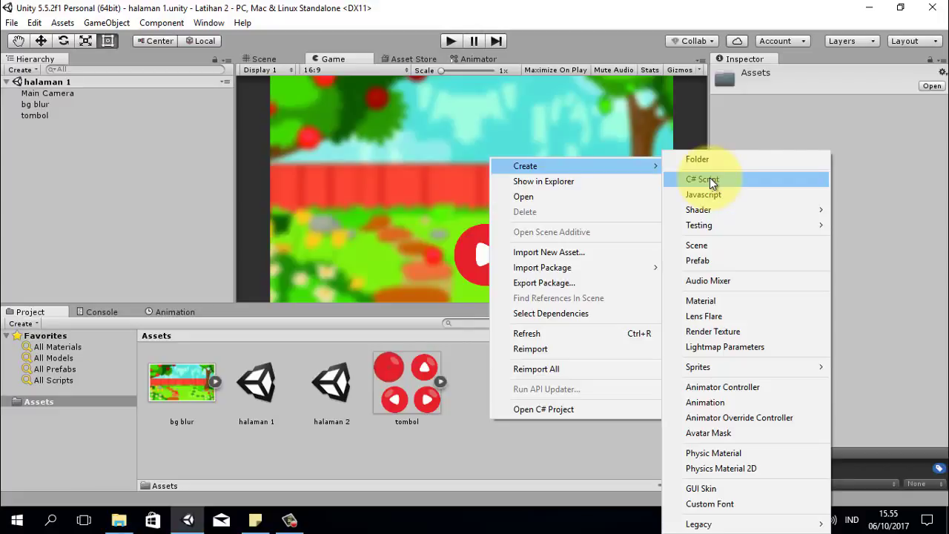
{"action": "left_click", "coordinate": [709, 179]}
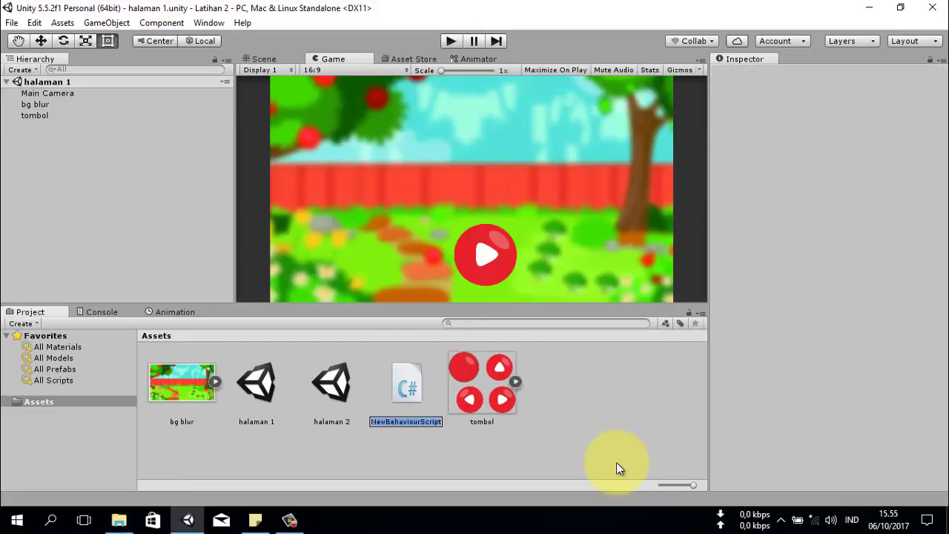
{"action": "type", "text": "tom"}
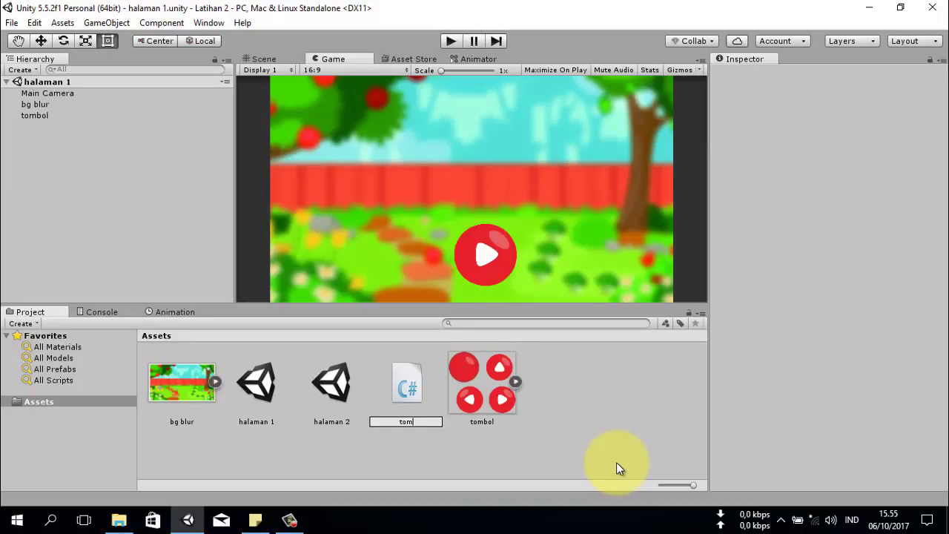
{"action": "type", "text": "bol1"}
{"action": "key", "text": "Return"}
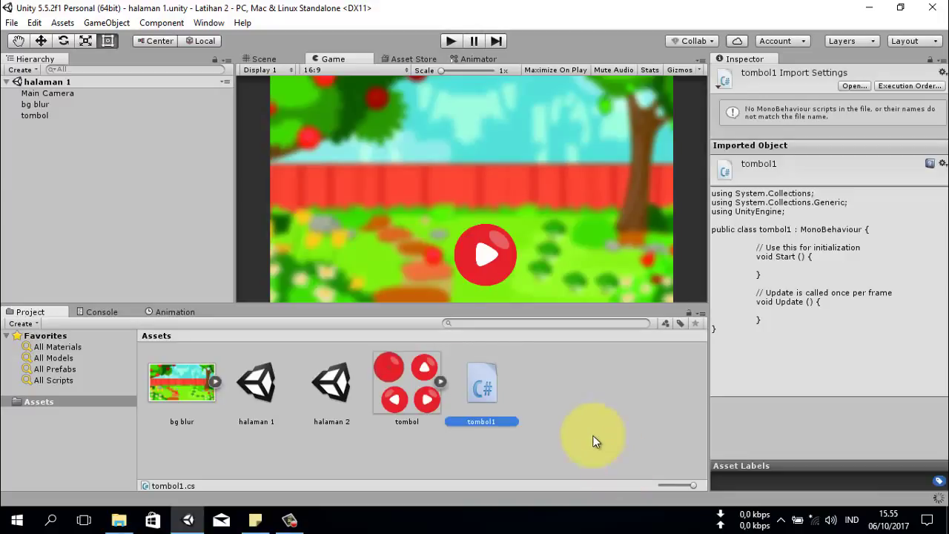
- Create a second C# script named tombol2
{"action": "right_click", "coordinate": [571, 430]}
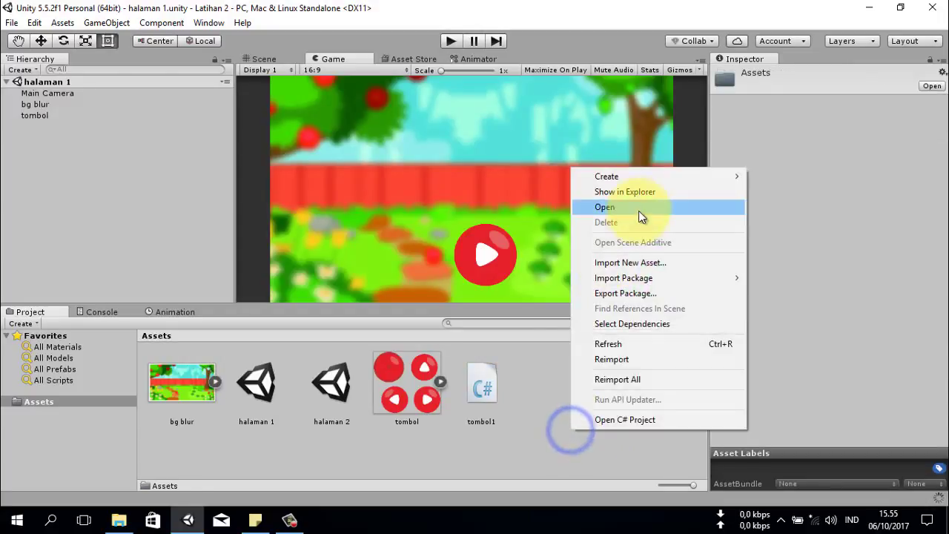
{"action": "left_click", "coordinate": [780, 178]}
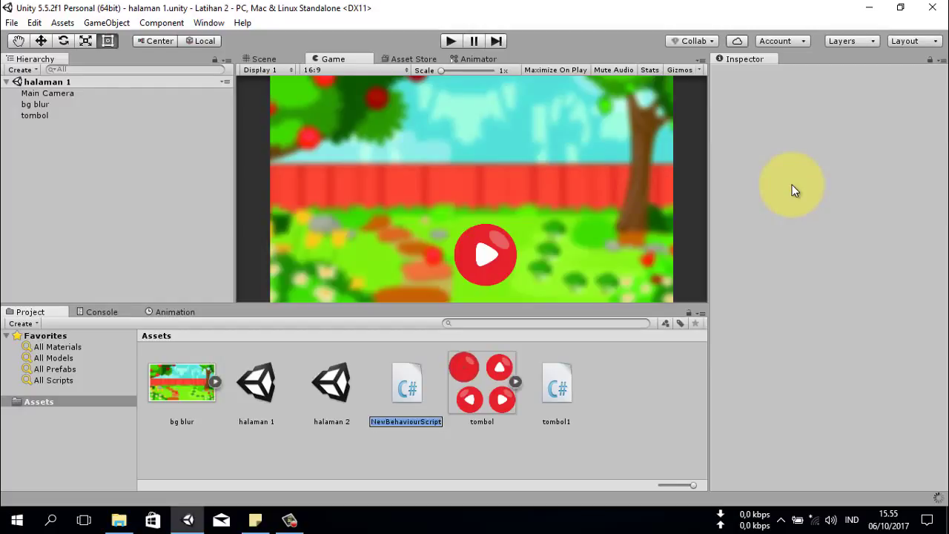
{"action": "type", "text": "tombol2"}
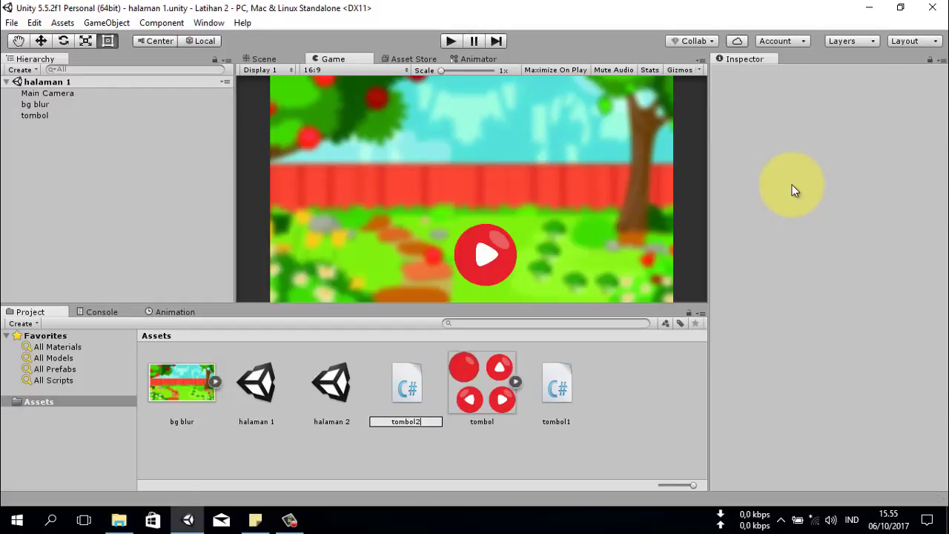
{"action": "key", "text": "Return"}
{"action": "left_click", "coordinate": [605, 381]}
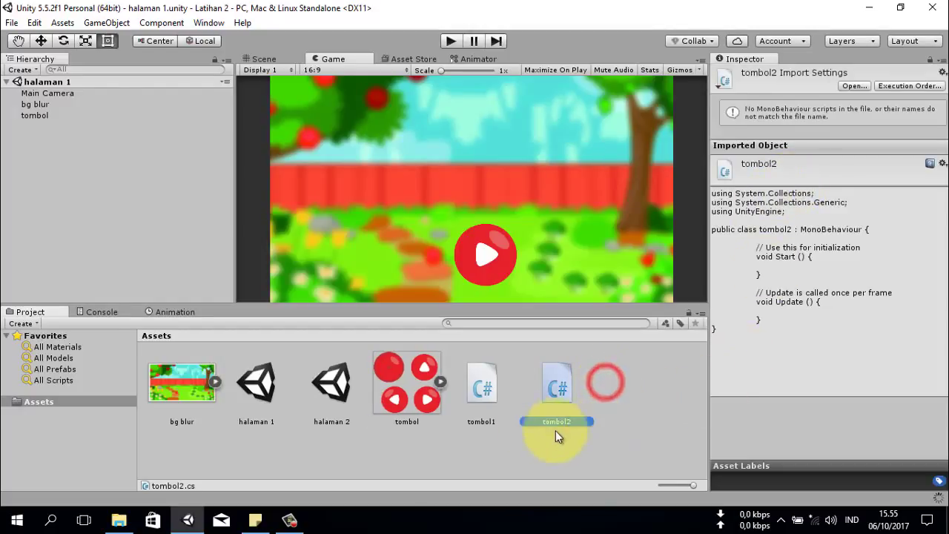
{"action": "left_click", "coordinate": [490, 393]}
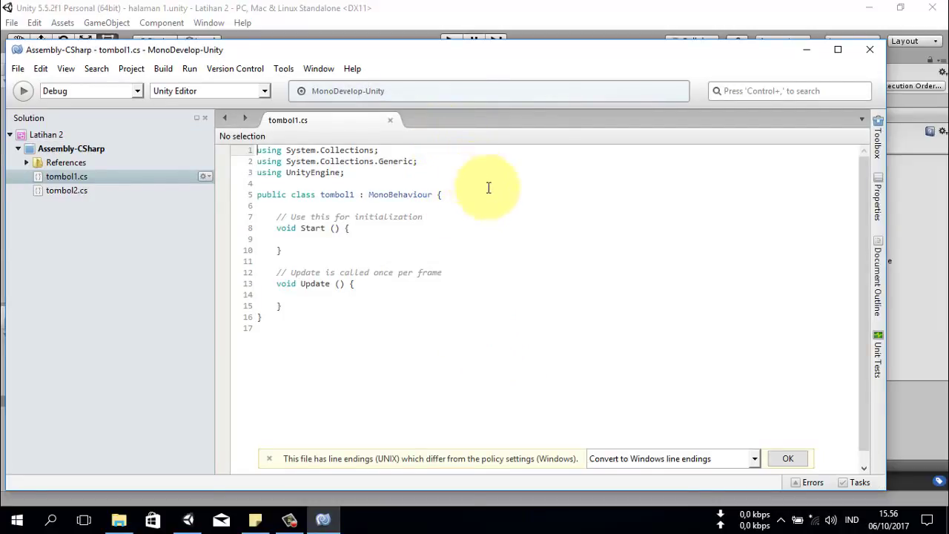
- Maximize the code editor and add an empty OnMouseDown() method below Start in tombol1.cs
{"action": "left_click_drag", "start_coordinate": [461, 50], "coordinate": [520, 28]}
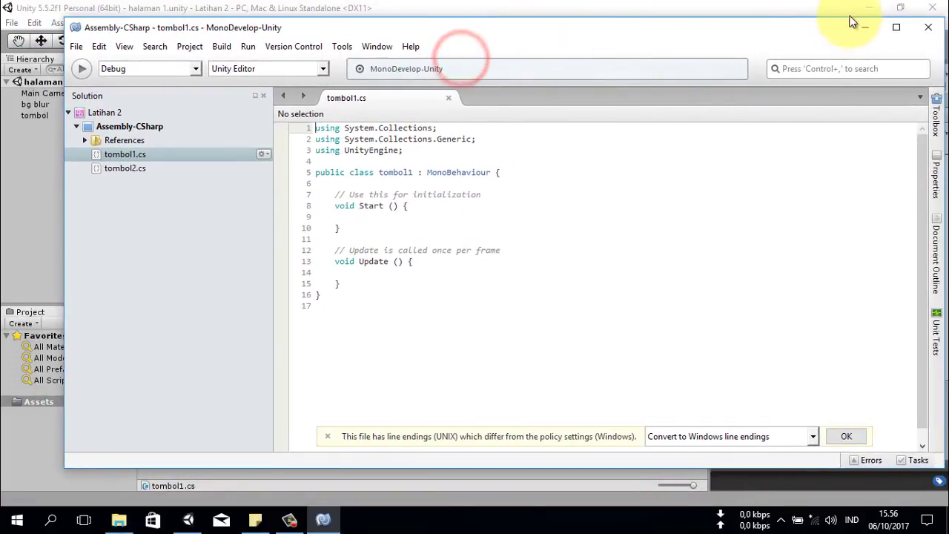
{"action": "left_click", "coordinate": [896, 27]}
{"action": "left_click", "coordinate": [379, 216]}
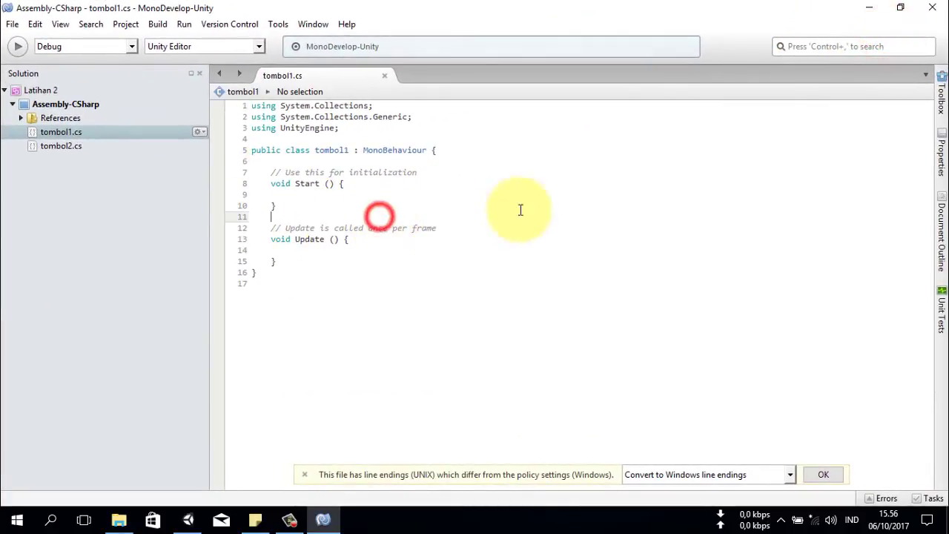
{"action": "key", "text": "Return"}
{"action": "key", "text": "Return"}
{"action": "key", "text": "Up"}
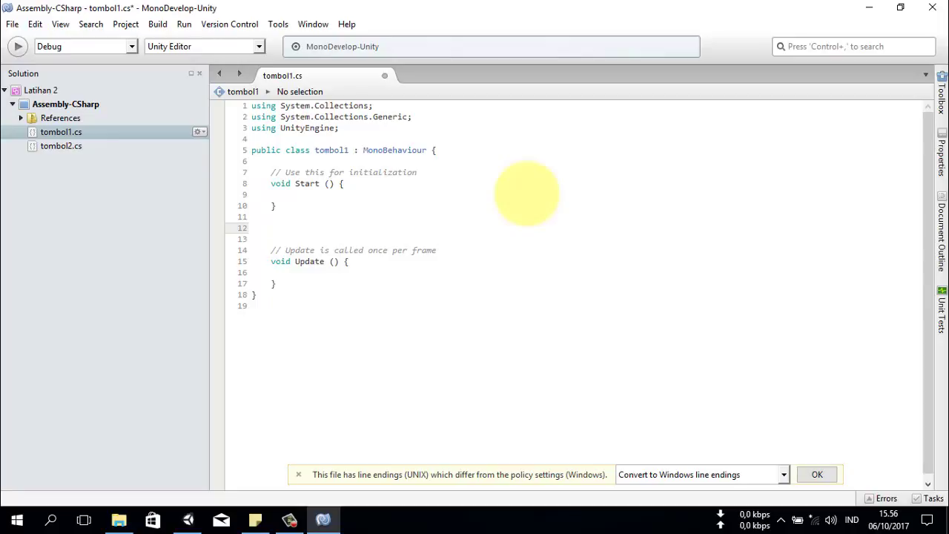
{"action": "type", "text": "void O"}
{"action": "type", "text": "nMouseDown"}
{"action": "type", "text": "(){"}
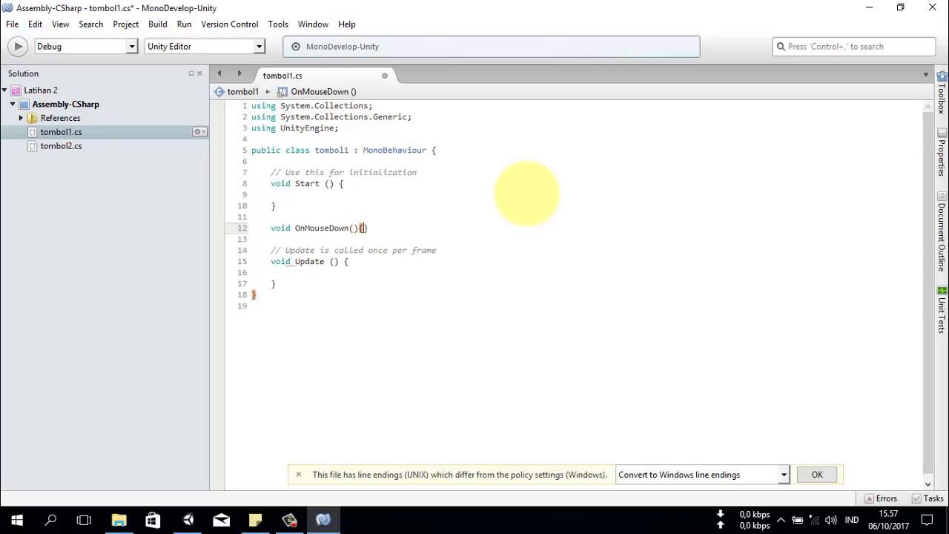
{"action": "key", "text": "Return"}
- Add an empty OnMouseUp() method right after OnMouseDown
{"action": "key", "text": "Down"}
{"action": "key", "text": "Return"}
{"action": "key", "text": "Return"}
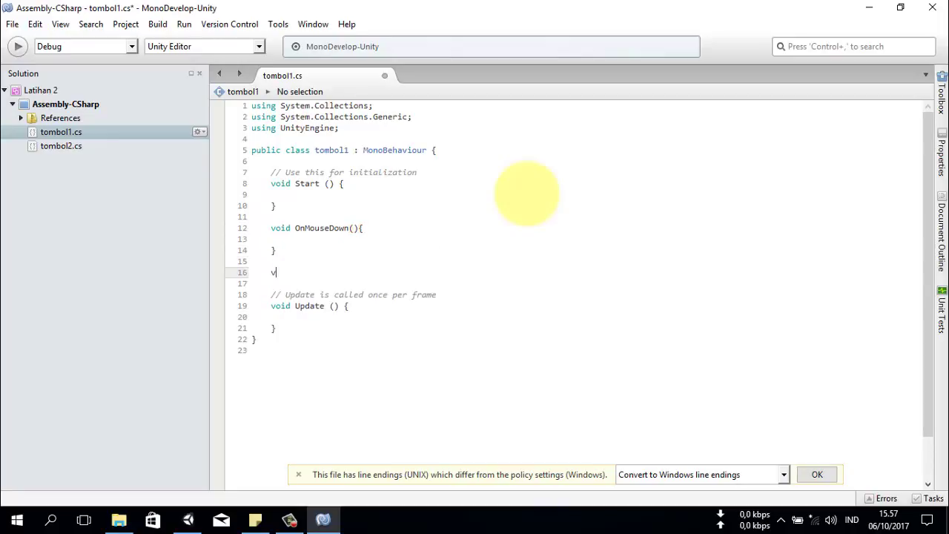
{"action": "type", "text": "oid"}
{"action": "key", "text": "BackSpace"}
{"action": "key", "text": "BackSpace"}
{"action": "key", "text": "BackSpace"}
{"action": "type", "text": "(){"}
{"action": "key", "text": "Return"}
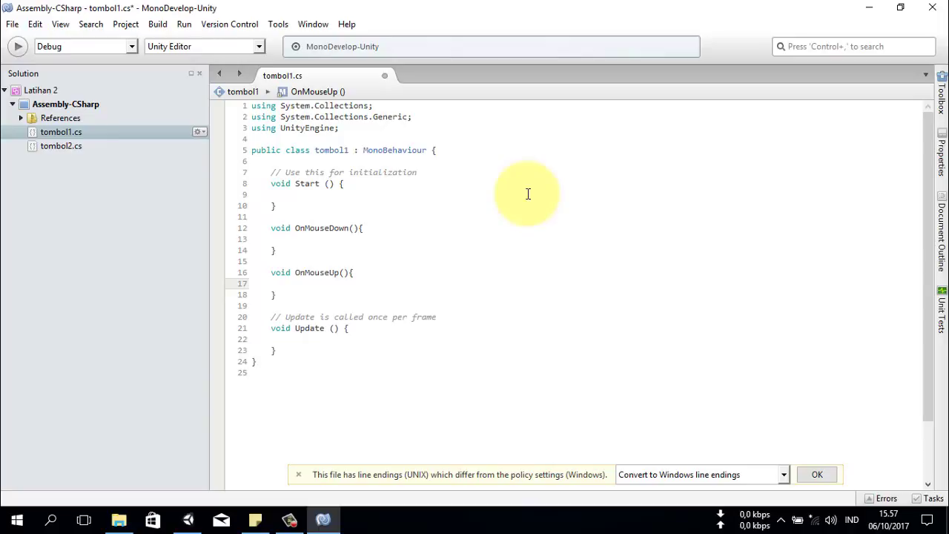
- Inside OnMouseDown, write an Application.LoadLevel call using autocomplete
{"action": "left_click", "coordinate": [320, 239]}
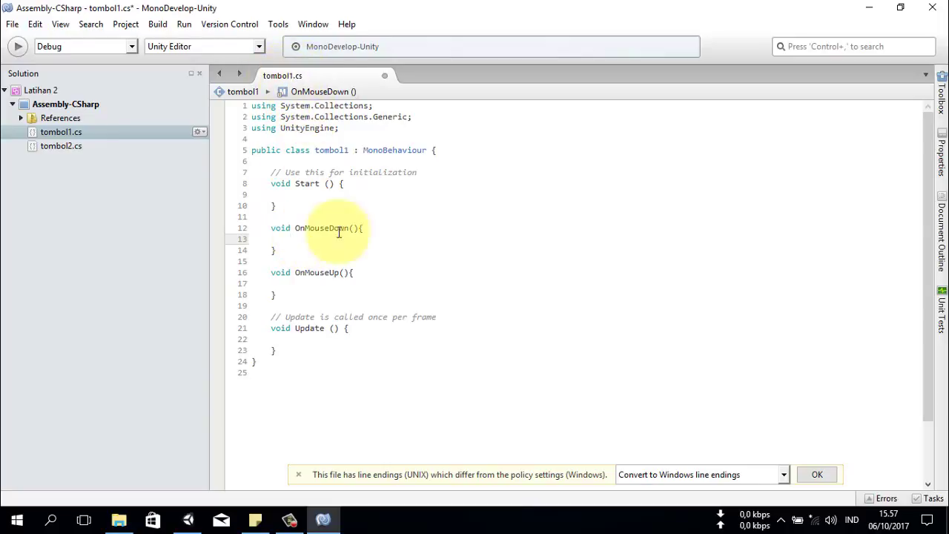
{"action": "left_click", "coordinate": [312, 283]}
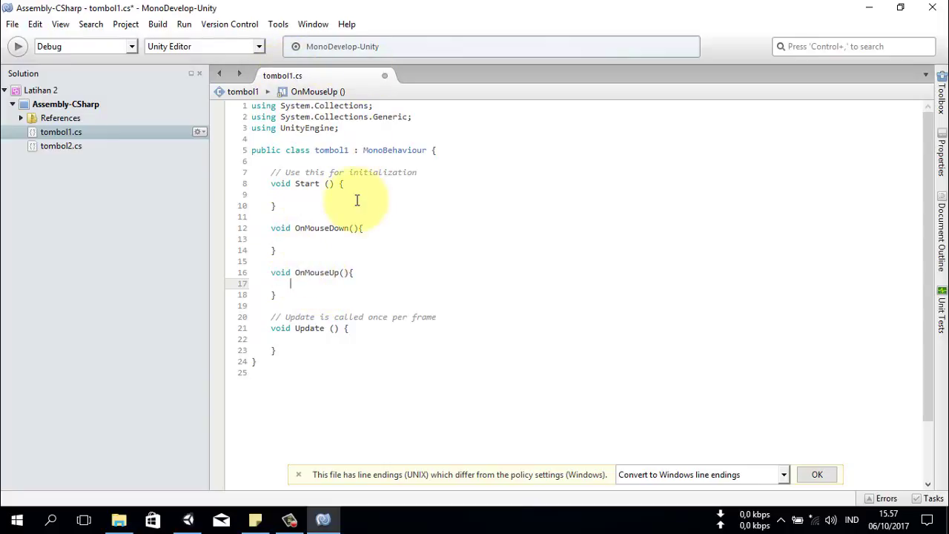
{"action": "left_click", "coordinate": [366, 234]}
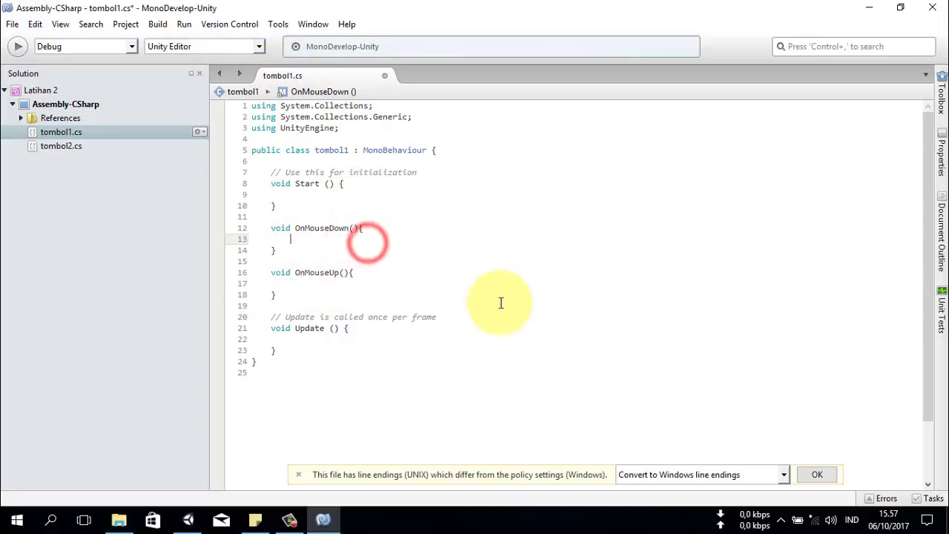
{"action": "left_click", "coordinate": [380, 284]}
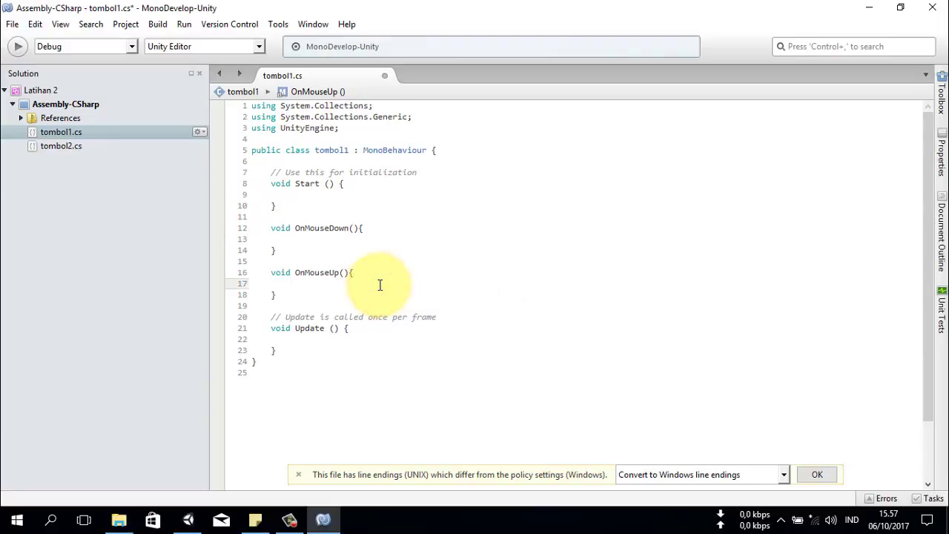
{"action": "left_click", "coordinate": [363, 234]}
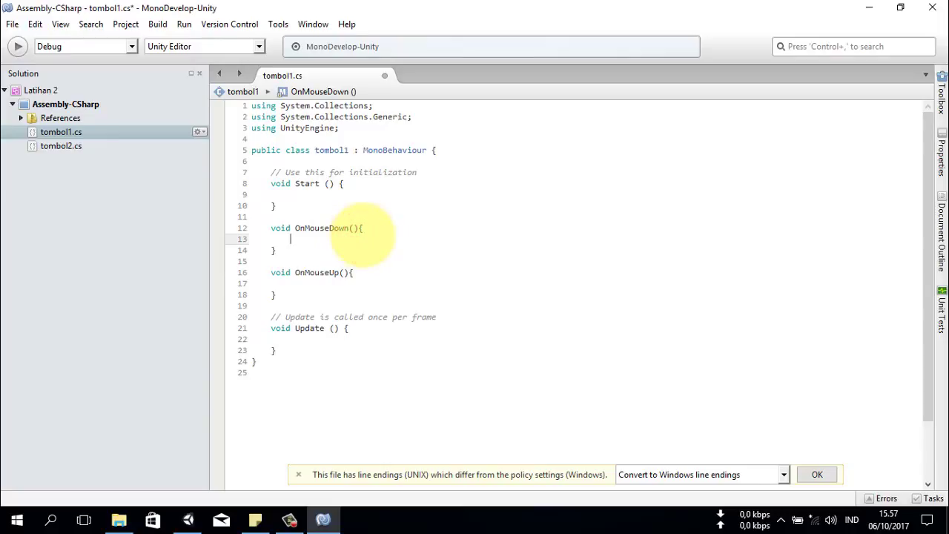
{"action": "type", "text": "appl"}
{"action": "key", "text": "Return"}
{"action": "type", "text": ".load"}
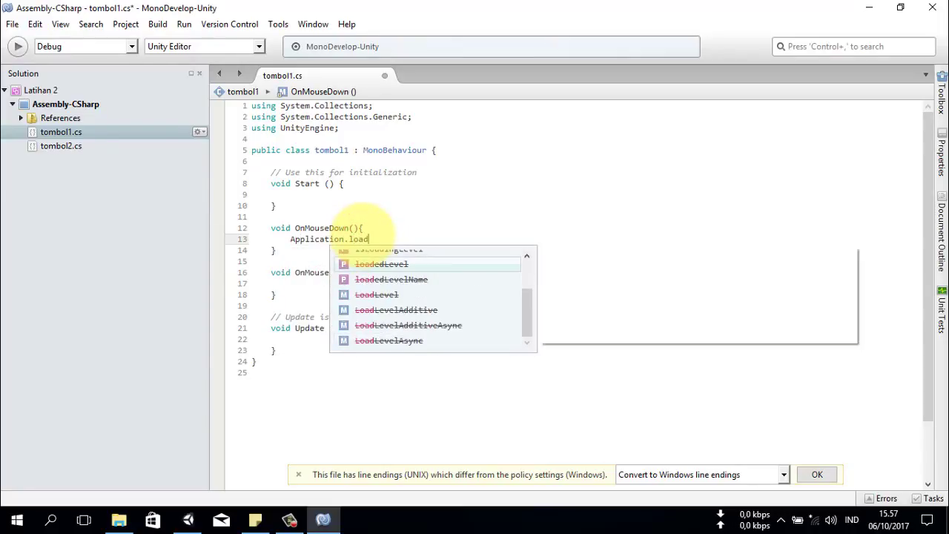
{"action": "key", "text": "Down"}
{"action": "key", "text": "Down"}
{"action": "key", "text": "Return"}
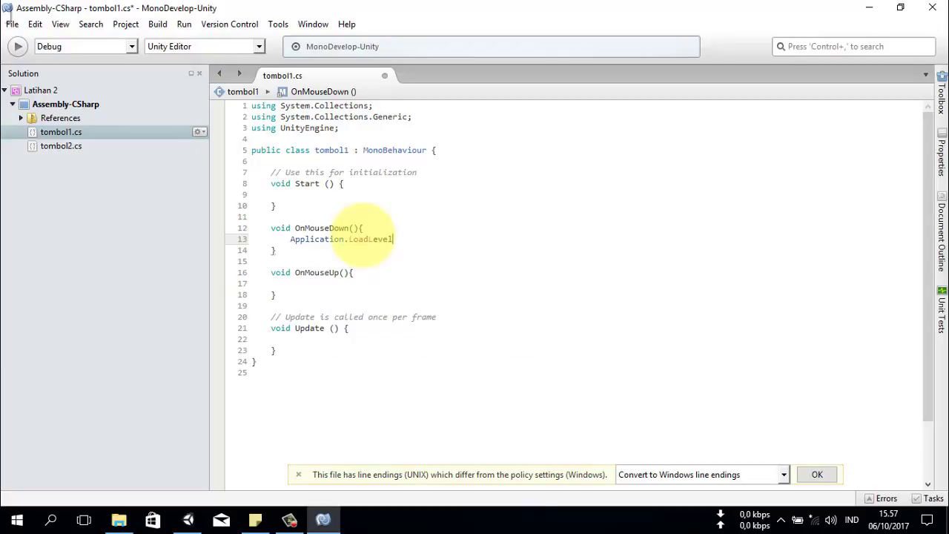
- Pass the scene name "halaman 2" to LoadLevel and save tombol1.cs
{"action": "type", "text": "("}
{"action": "type", "text": "\""}
{"action": "type", "text": "haa"}
{"action": "type", "text": "aman 2\");"}
{"action": "key", "text": "ctrl+s"}
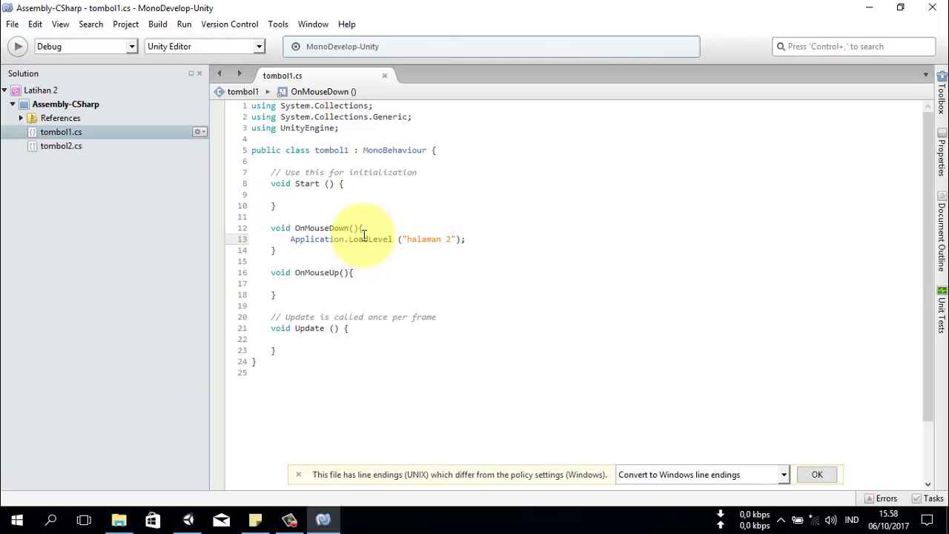
- Open the tombol2 script from Unity's Assets in MonoDevelop
{"action": "left_click", "coordinate": [189, 519]}
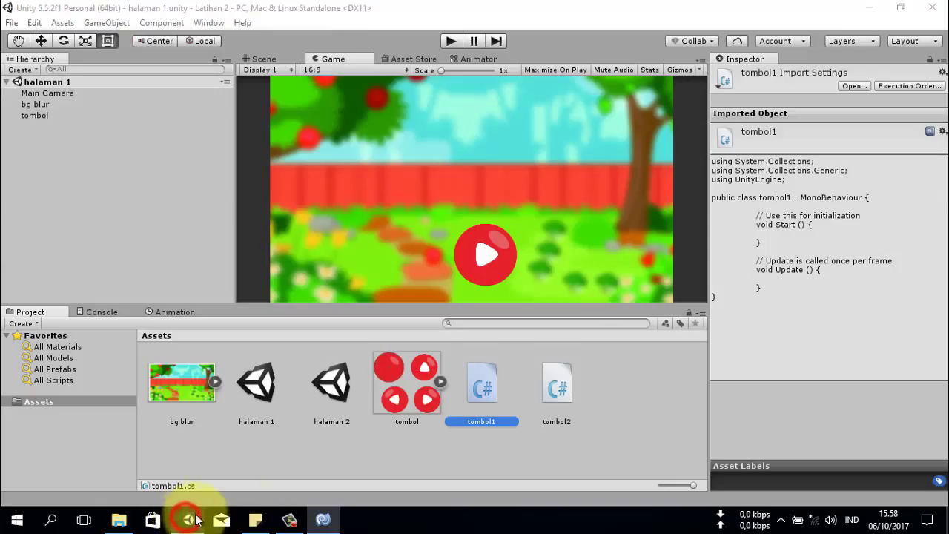
{"action": "left_click", "coordinate": [557, 395]}
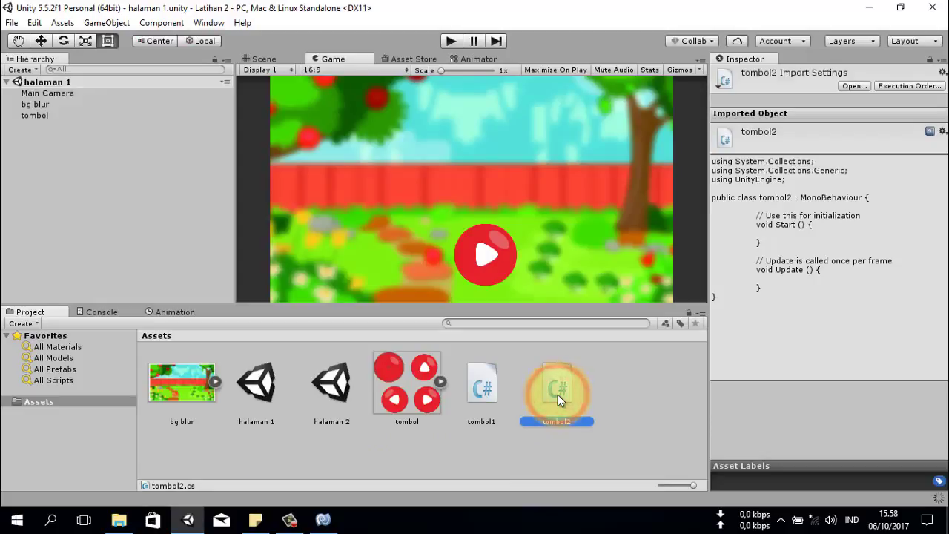
{"action": "double_click", "coordinate": [559, 394]}
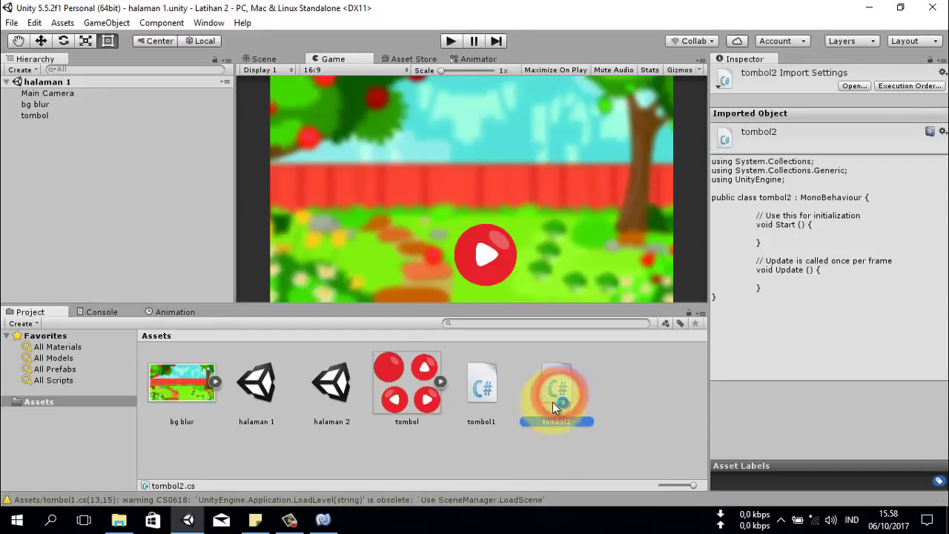
- Copy the OnMouseDown and OnMouseUp methods from tombol1.cs into tombol2.cs
{"action": "left_click", "coordinate": [324, 517]}
{"action": "left_click", "coordinate": [318, 71]}
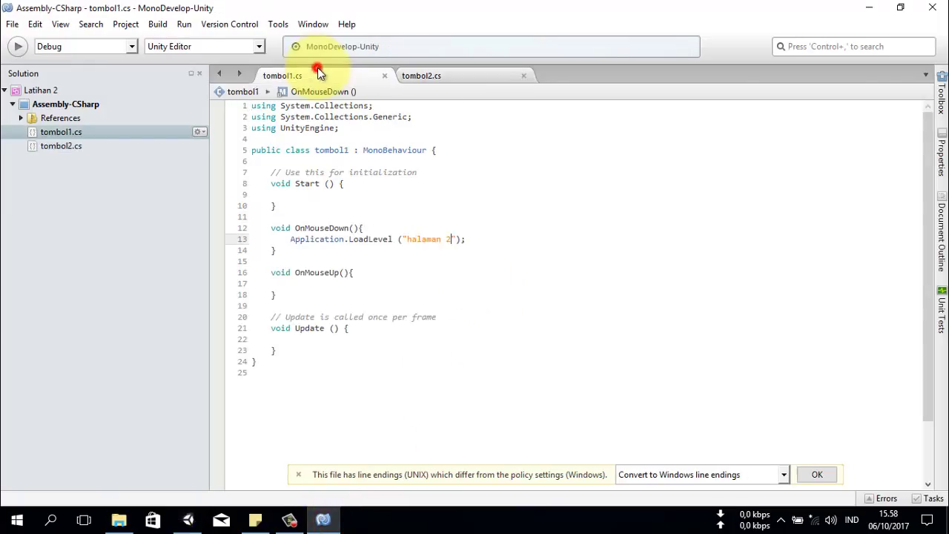
{"action": "left_click_drag", "start_coordinate": [274, 213], "coordinate": [296, 297]}
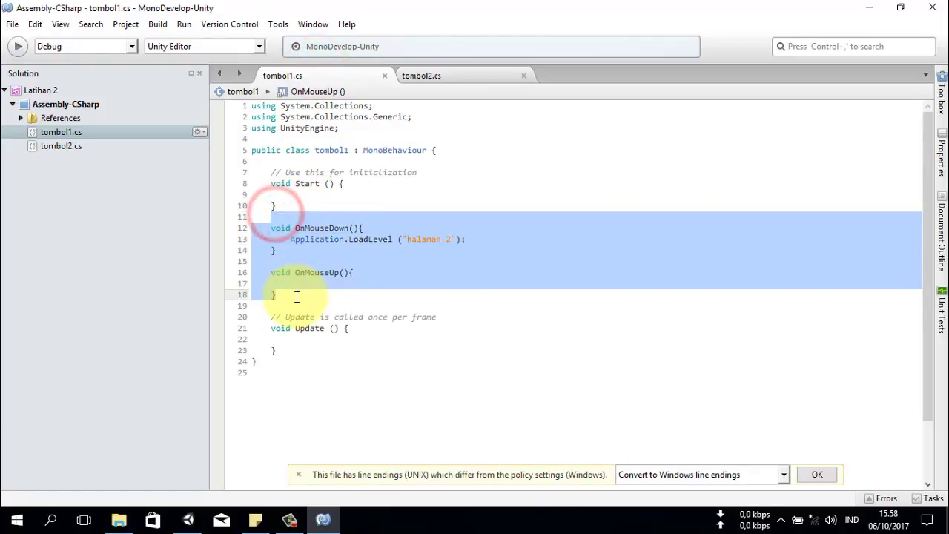
{"action": "left_click", "coordinate": [419, 75]}
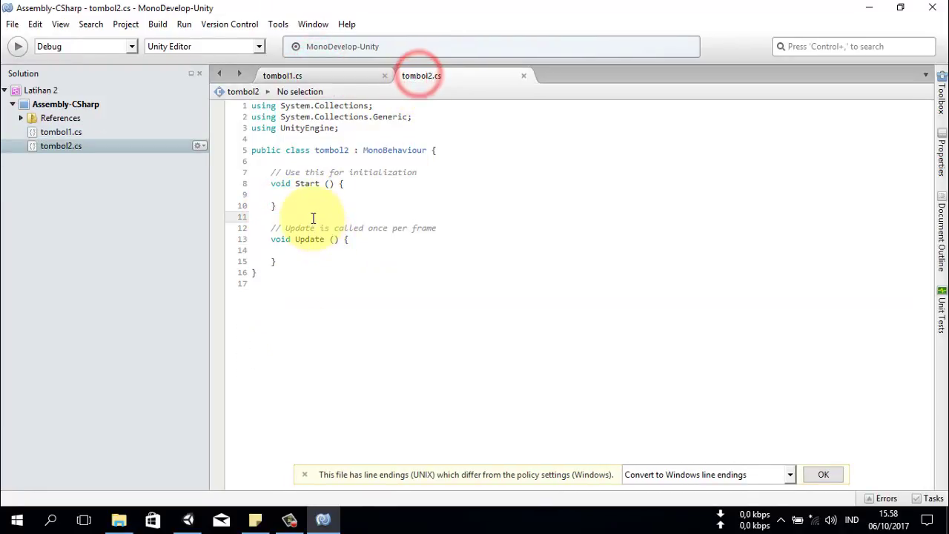
{"action": "type", "text": "void OnMouseDown(){ \t\tApplication.LoadLevel (\"halaman 2\"); \t}  \tvoid OnMouseUp(){  \t}"}
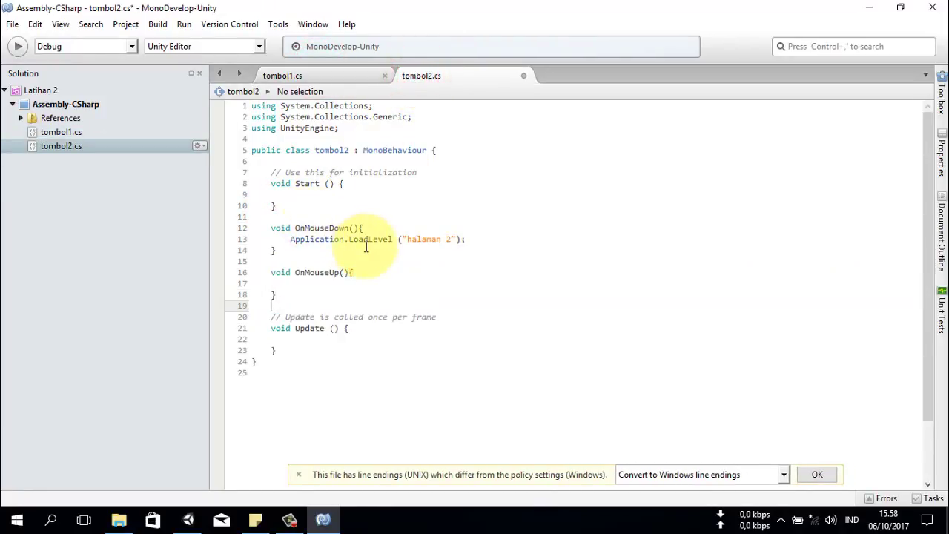
- Change the loaded scene to "halaman 1", save tombol2.cs and return to Unity
{"action": "left_click", "coordinate": [365, 226]}
{"action": "left_click", "coordinate": [362, 271]}
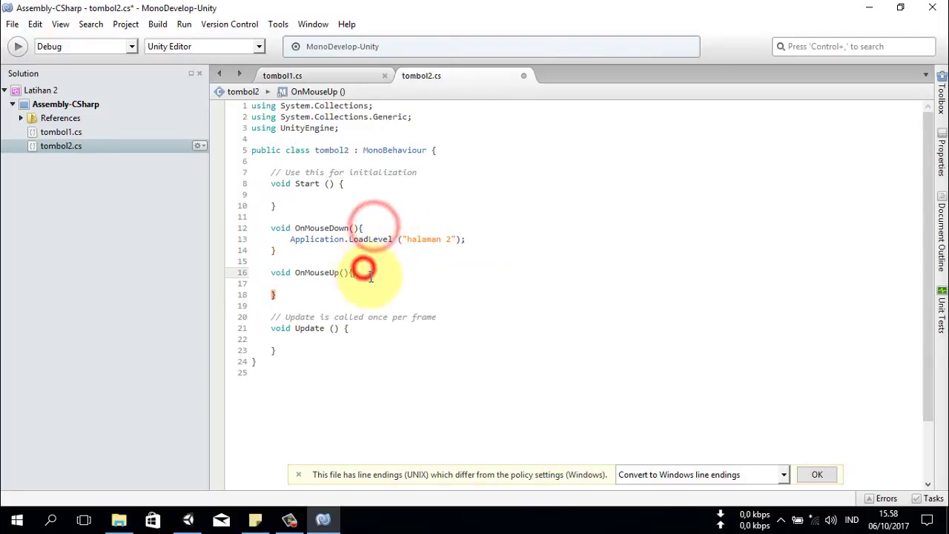
{"action": "left_click", "coordinate": [451, 238]}
{"action": "key", "text": "BackSpace"}
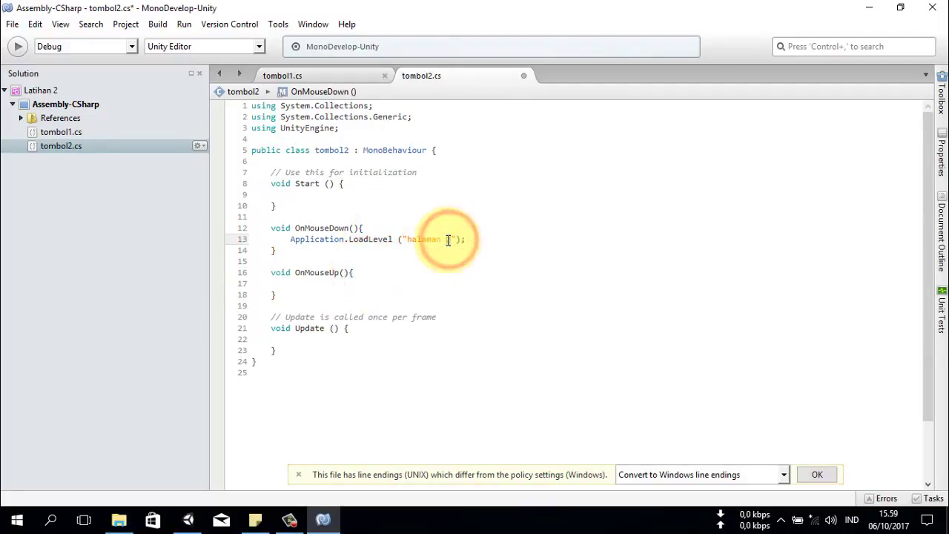
{"action": "type", "text": "1"}
{"action": "key", "text": "ctrl+s"}
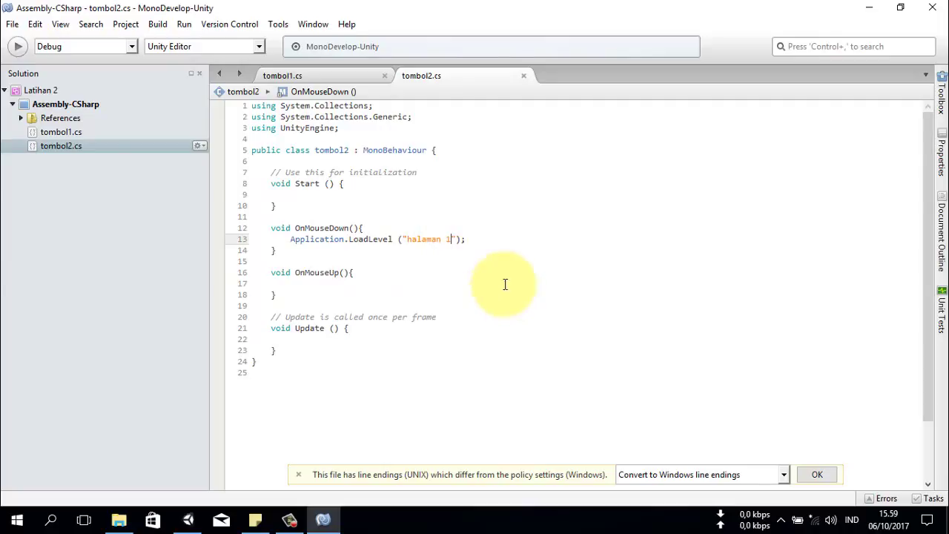
{"action": "left_click", "coordinate": [191, 521]}
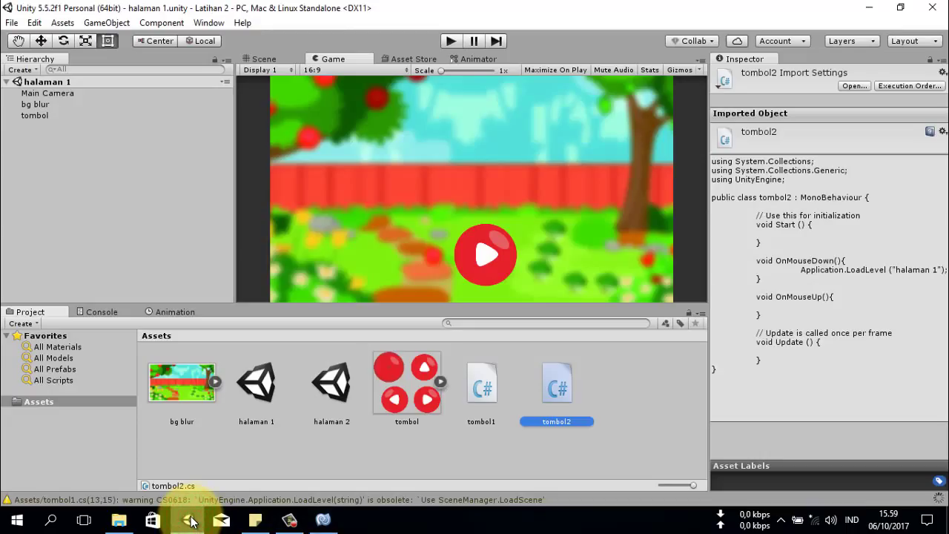
- Select the tombol object in halaman 1 and drop the tombol1 script onto its Inspector
{"action": "left_click", "coordinate": [252, 393]}
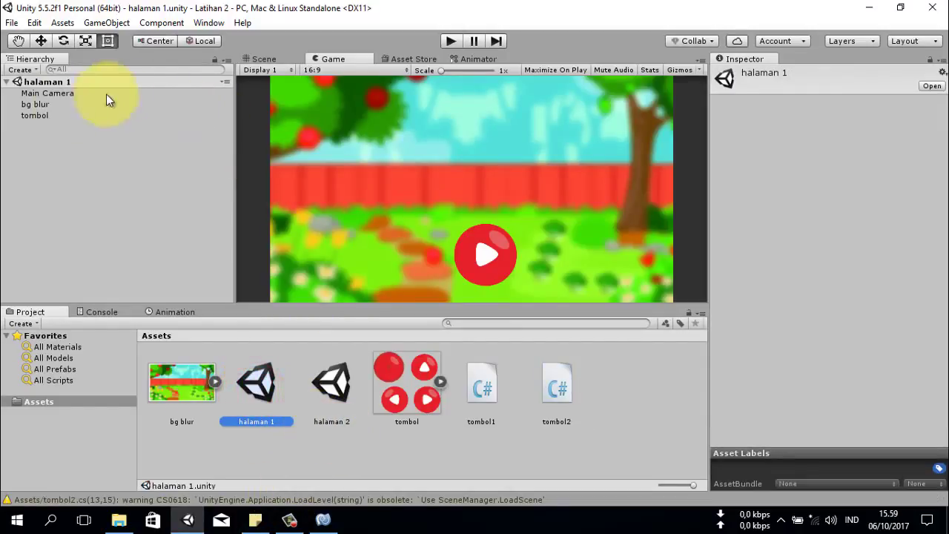
{"action": "left_click", "coordinate": [50, 115]}
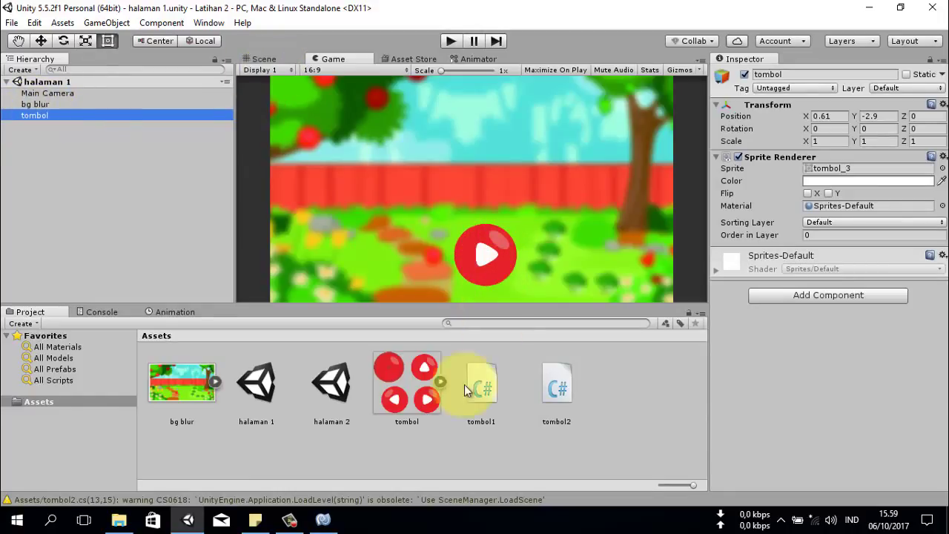
{"action": "left_click_drag", "start_coordinate": [484, 390], "coordinate": [813, 334]}
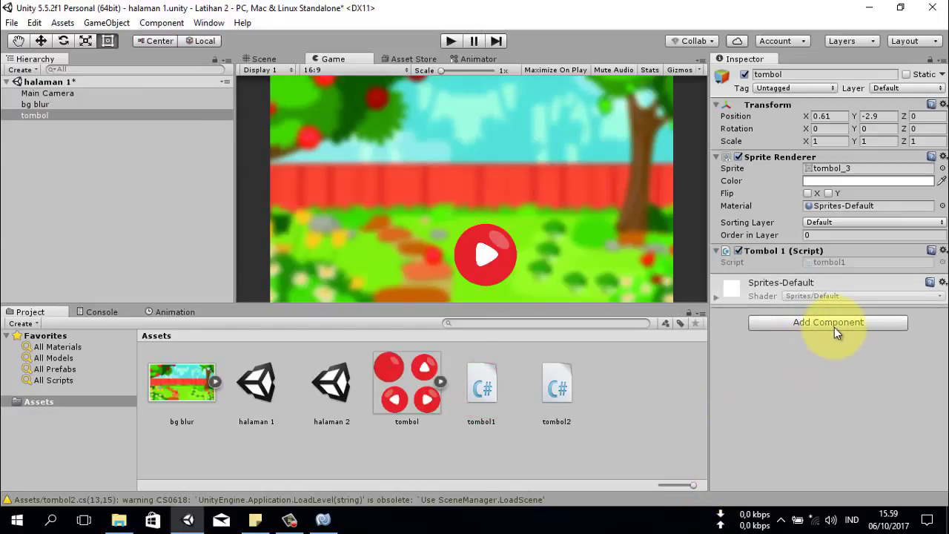
{"action": "left_click", "coordinate": [33, 116]}
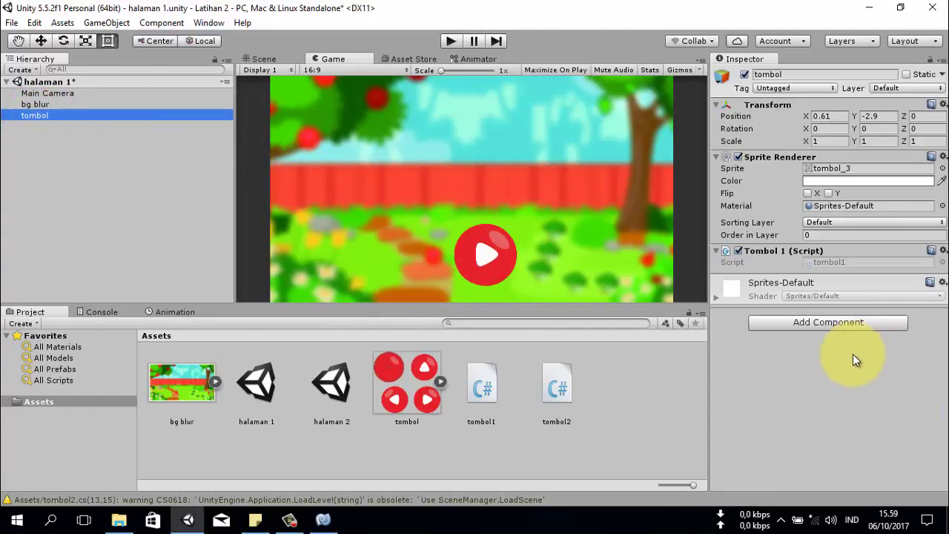
- Add a Physics 2D Circle Collider 2D (radius 1.375) to tombol and save halaman 1
{"action": "left_click", "coordinate": [779, 324]}
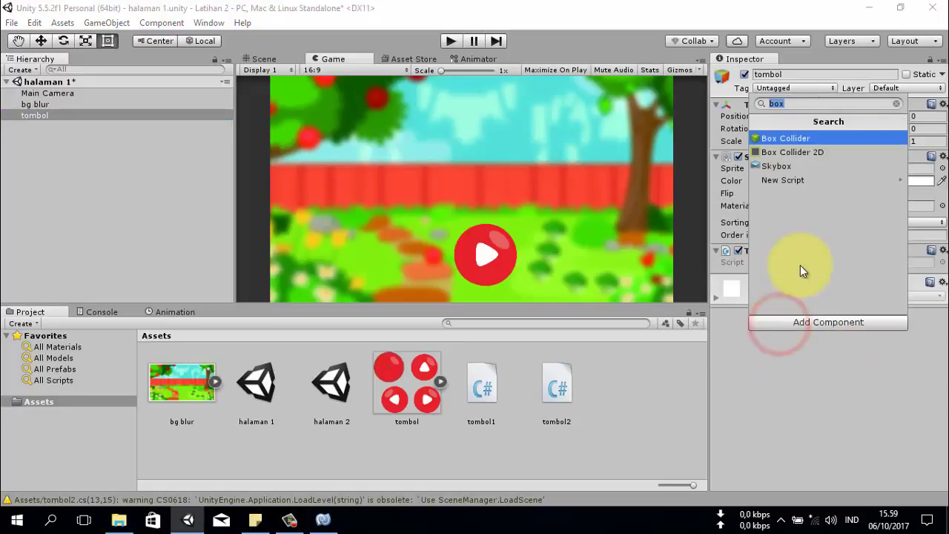
{"action": "key", "text": "BackSpace"}
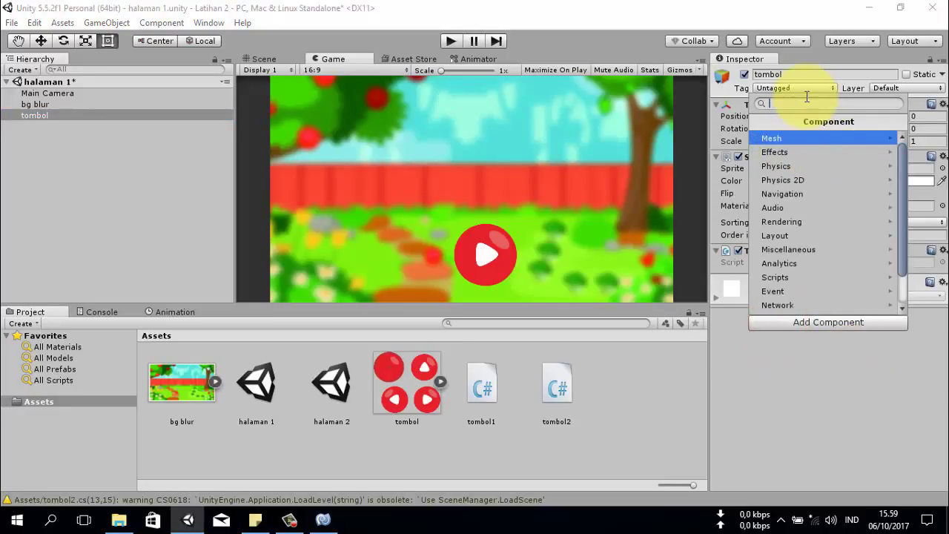
{"action": "left_click", "coordinate": [805, 179]}
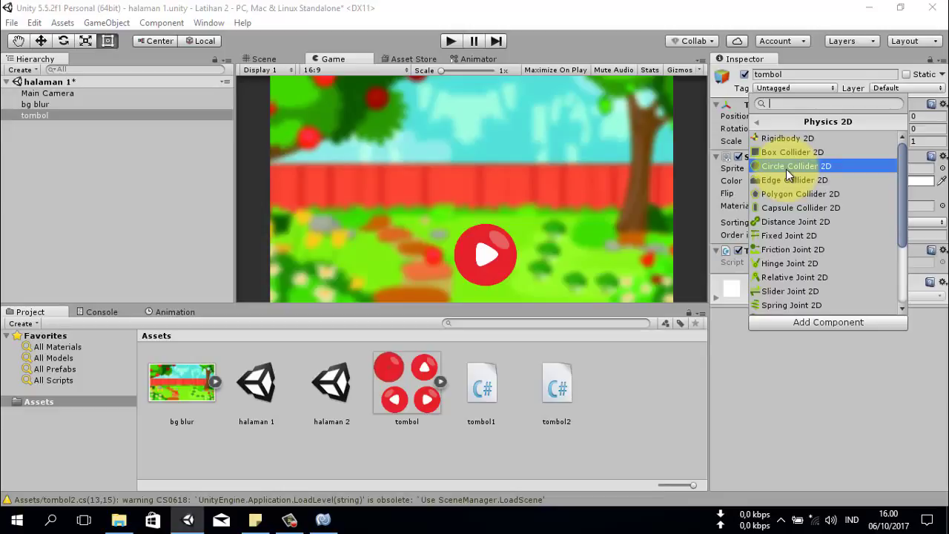
{"action": "left_click", "coordinate": [788, 171]}
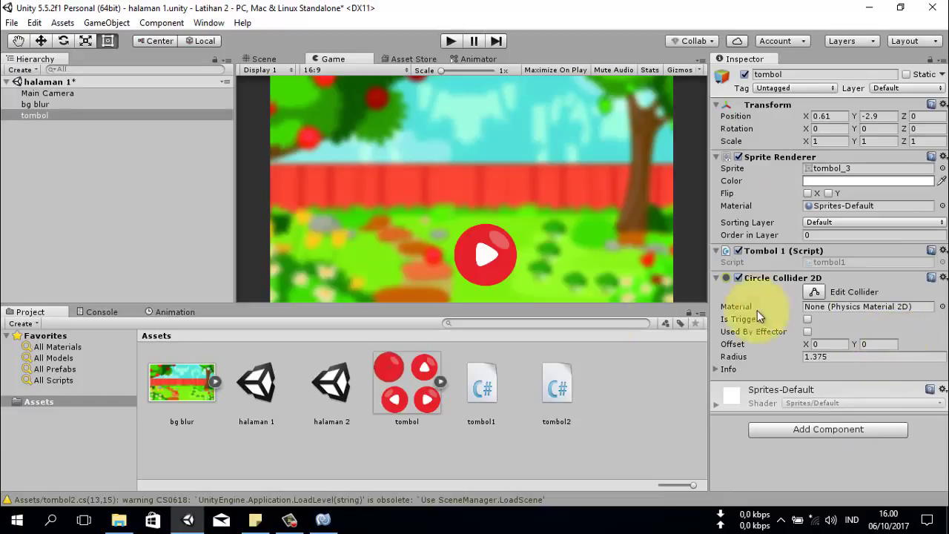
{"action": "key", "text": "ctrl+s"}
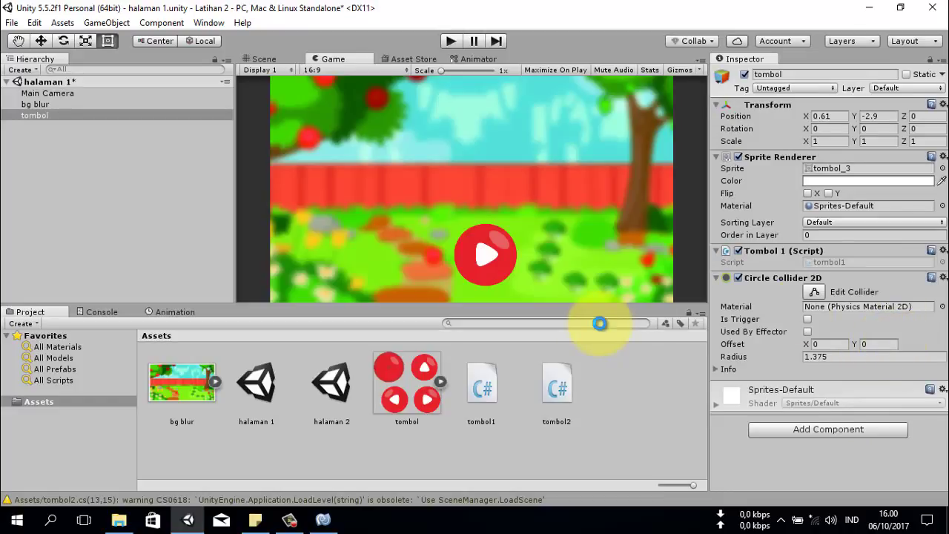
- Open halaman 2 and attach the tombol2 script to its tombol object
{"action": "double_click", "coordinate": [333, 386]}
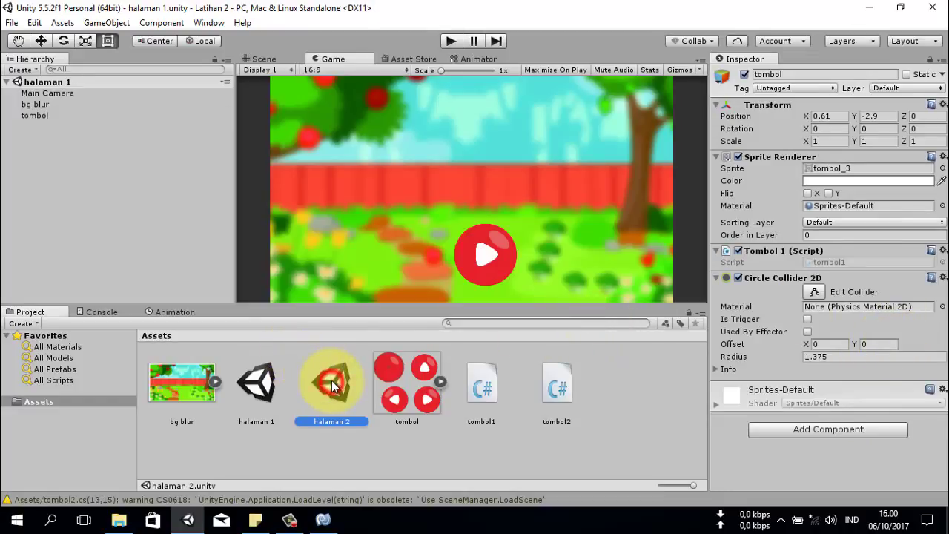
{"action": "left_click", "coordinate": [60, 105]}
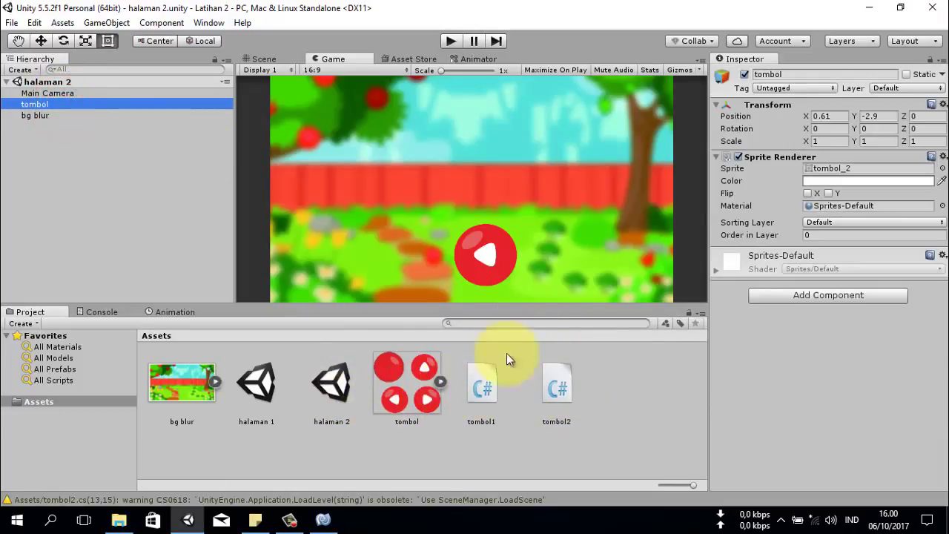
{"action": "left_click_drag", "start_coordinate": [556, 385], "coordinate": [870, 372]}
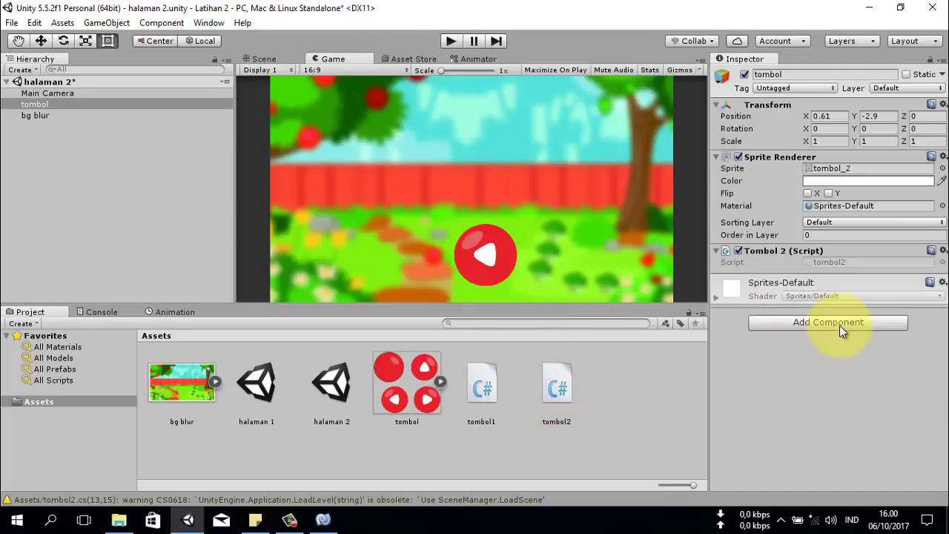
- Add a Physics 2D Circle Collider 2D to tombol and save halaman 2
{"action": "left_click", "coordinate": [837, 324]}
{"action": "left_click", "coordinate": [803, 169]}
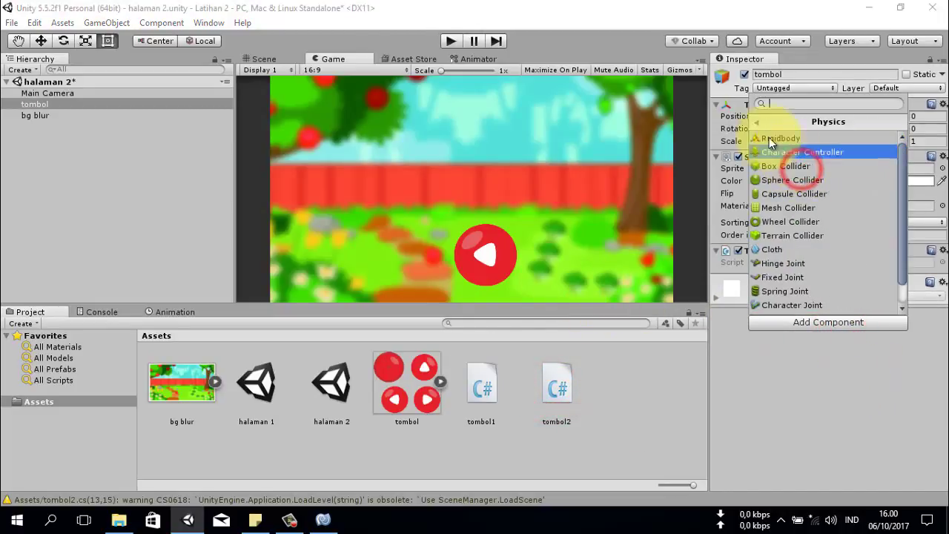
{"action": "left_click", "coordinate": [751, 122]}
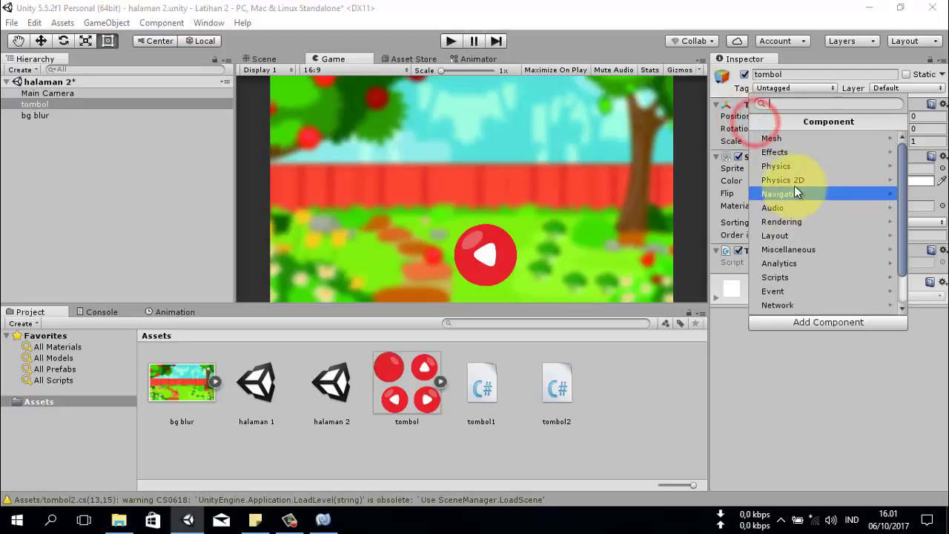
{"action": "left_click", "coordinate": [794, 182]}
{"action": "left_click", "coordinate": [795, 164]}
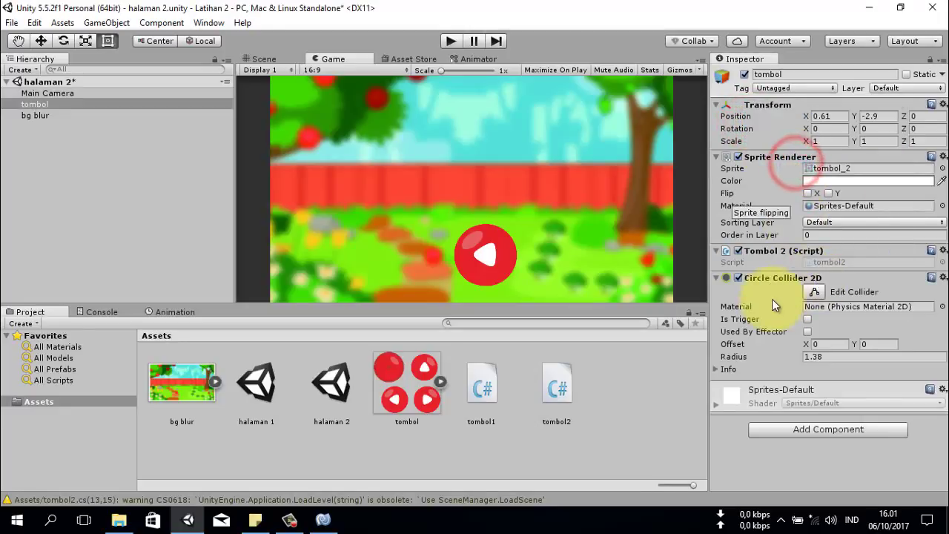
{"action": "key", "text": "ctrl+s"}
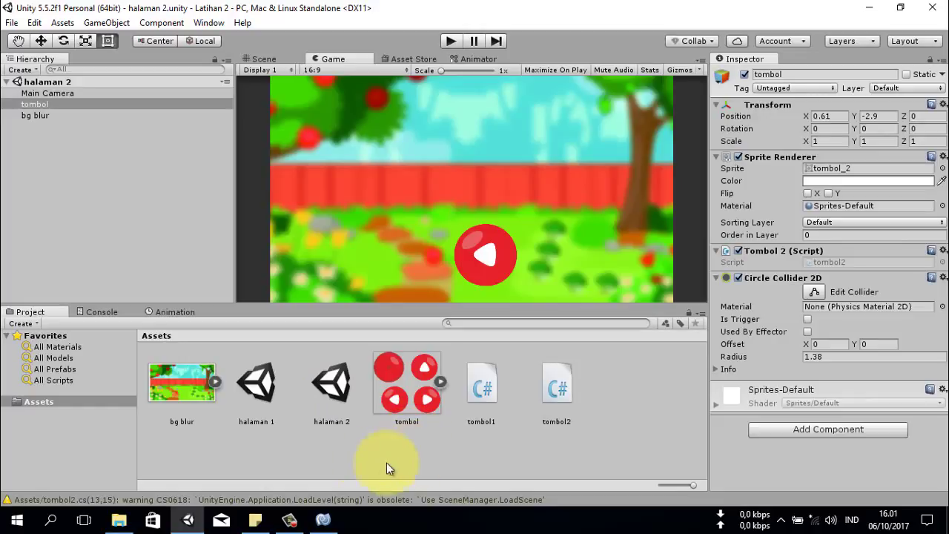
{"action": "left_click", "coordinate": [10, 24]}
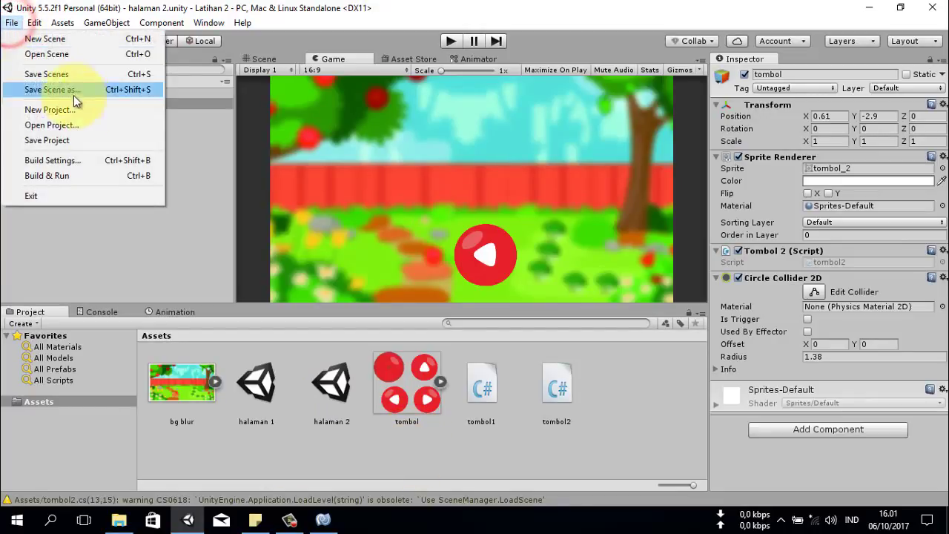
- In Build Settings, add halaman 1 as scene 0 and halaman 2 as scene 1
{"action": "left_click", "coordinate": [66, 160]}
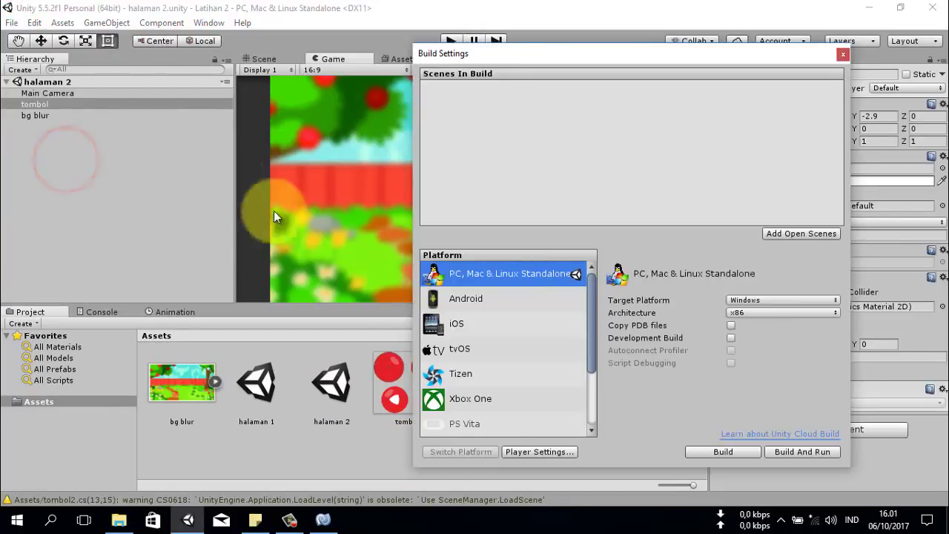
{"action": "mouse_move", "coordinate": [257, 381]}
{"action": "left_mouse_down"}
{"action": "mouse_move", "coordinate": [503, 169]}
{"action": "mouse_move", "coordinate": [462, 159]}
{"action": "left_mouse_up"}
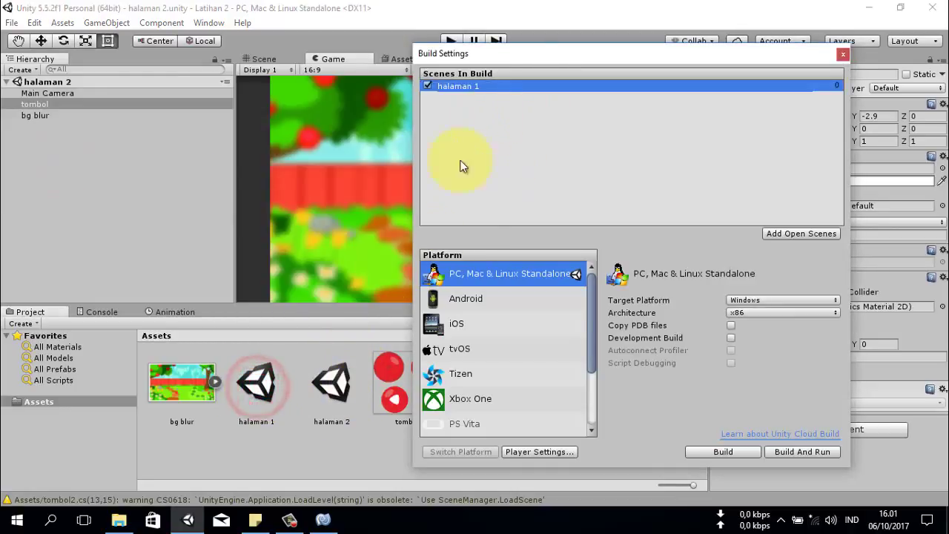
{"action": "left_click_drag", "start_coordinate": [333, 385], "coordinate": [567, 138]}
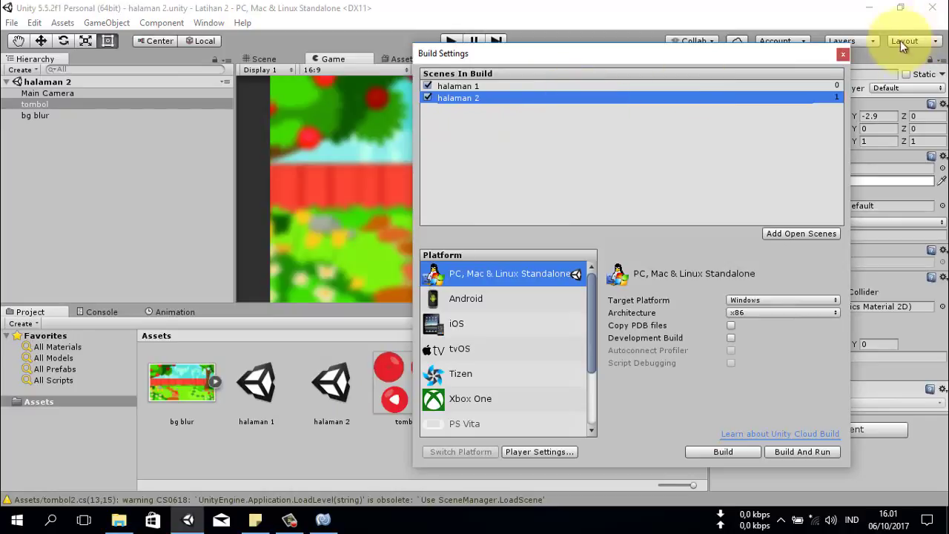
{"action": "left_click", "coordinate": [843, 54]}
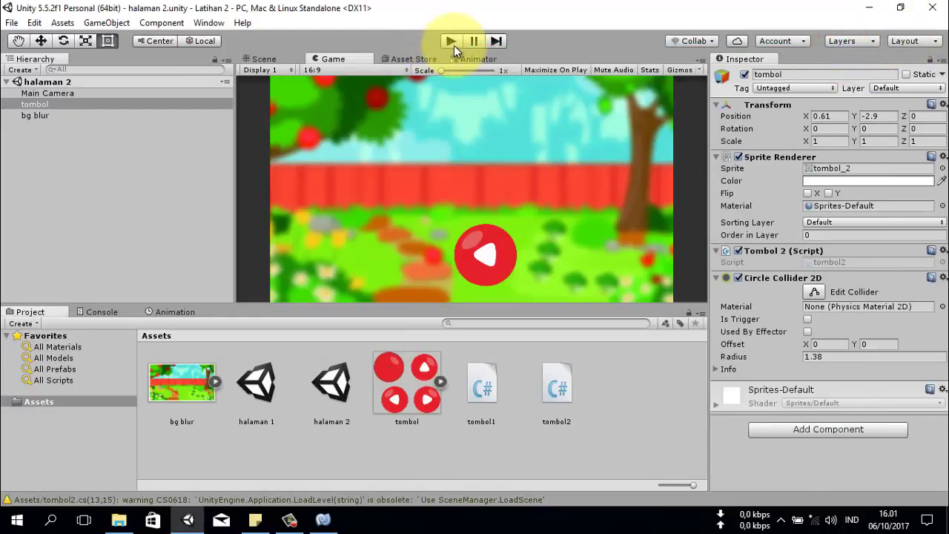
- Play halaman 1 and use the red arrow buttons to switch to halaman 2 and back three times
{"action": "double_click", "coordinate": [260, 384]}
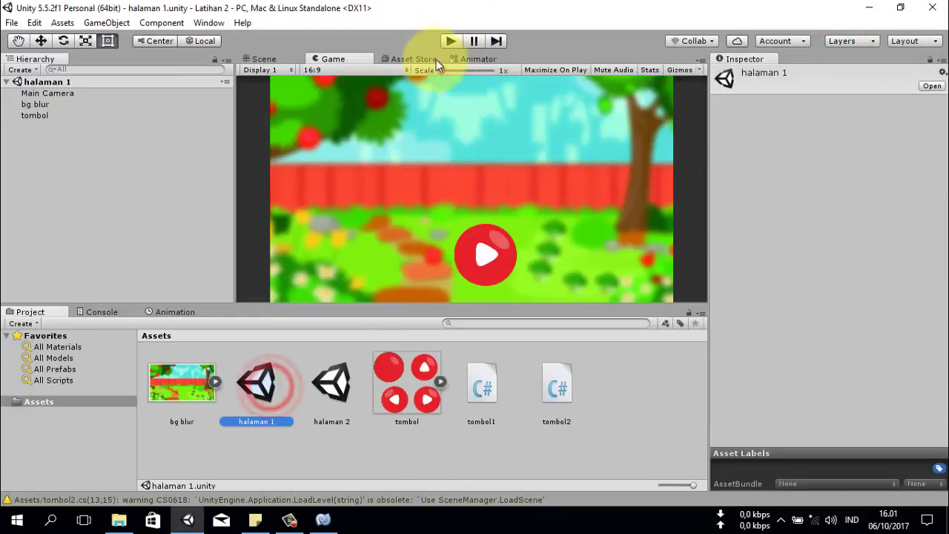
{"action": "left_click", "coordinate": [450, 41]}
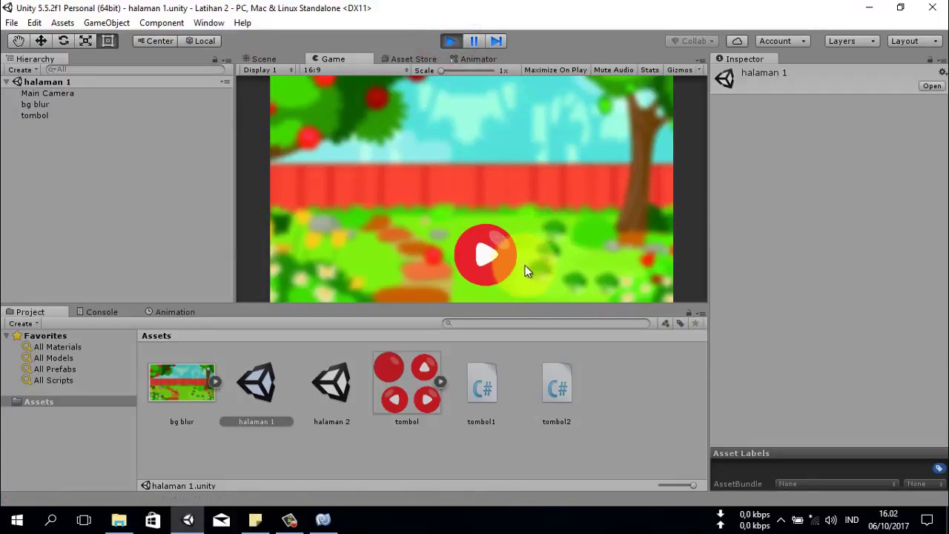
{"action": "left_click", "coordinate": [497, 258]}
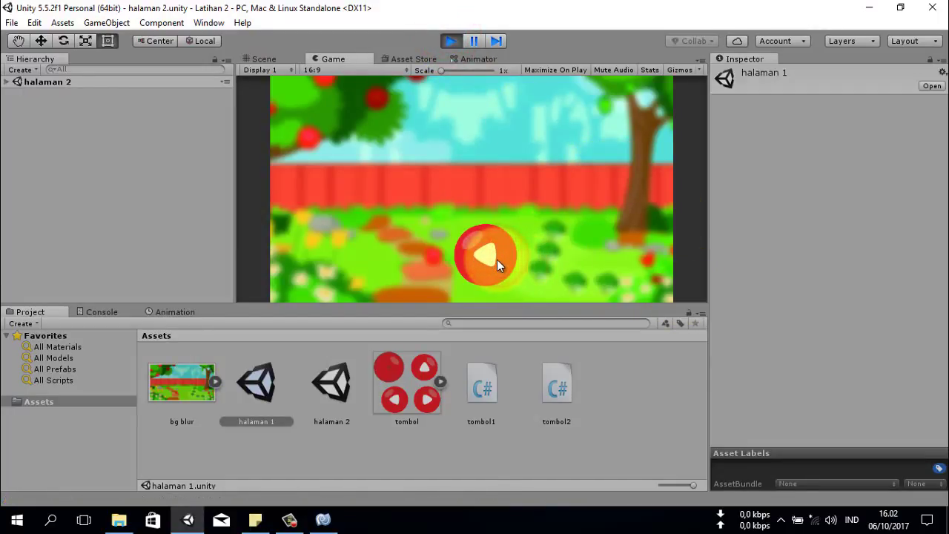
{"action": "left_click", "coordinate": [497, 259]}
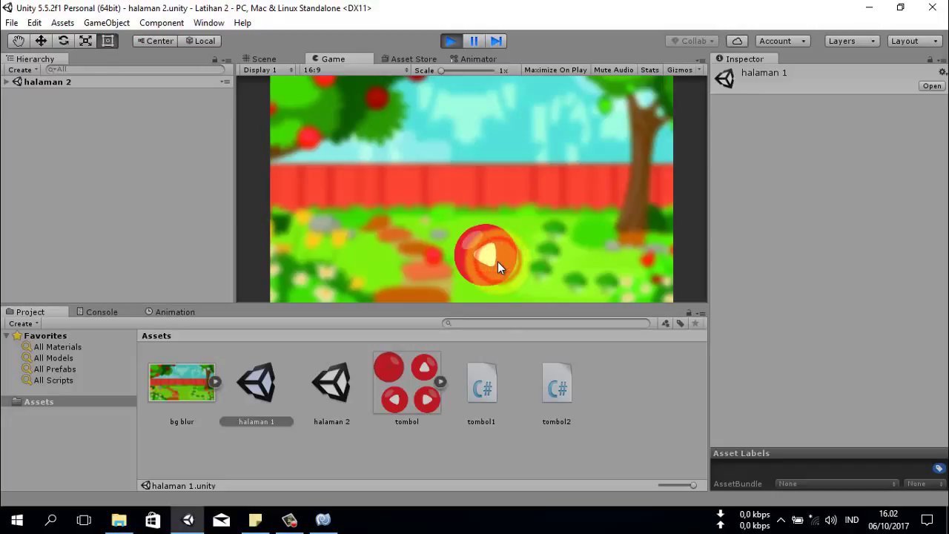
{"action": "left_click", "coordinate": [499, 266]}
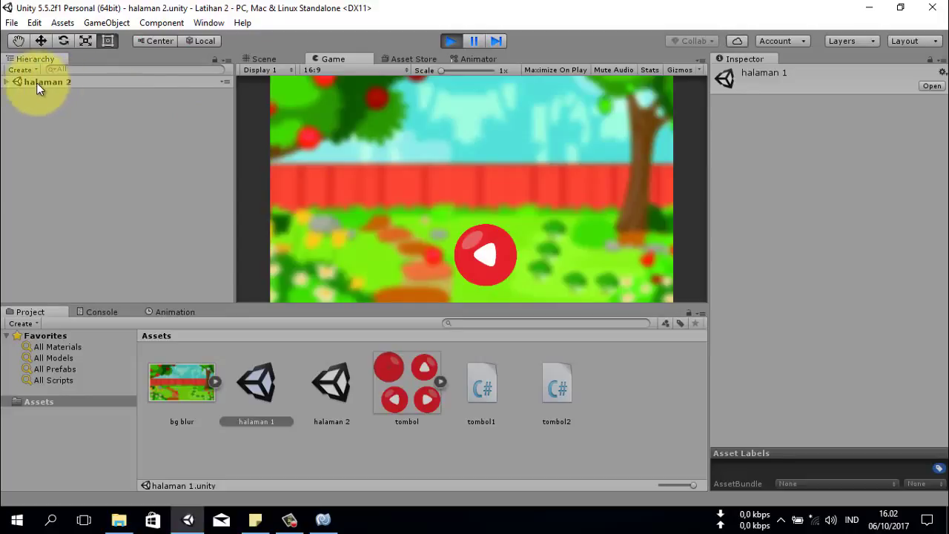
{"action": "left_click", "coordinate": [496, 255]}
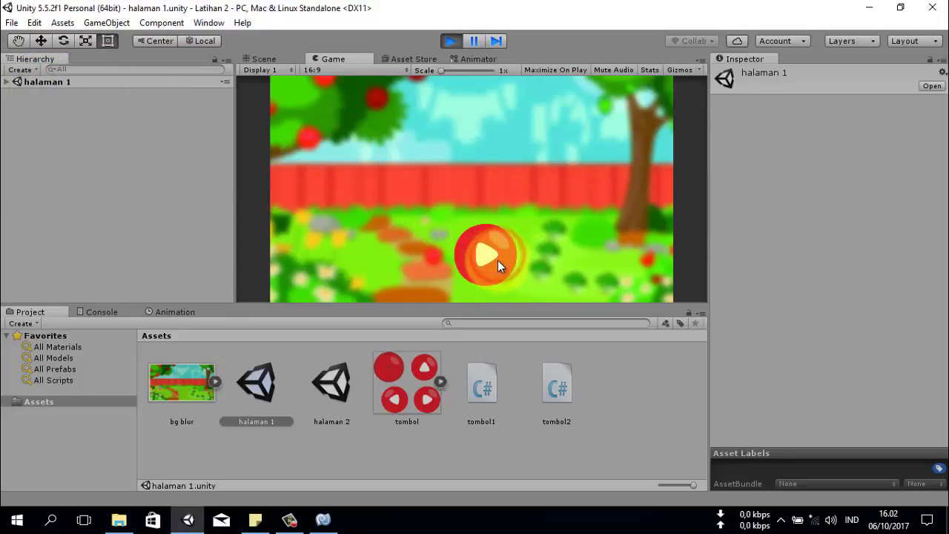
{"action": "left_click", "coordinate": [498, 260]}
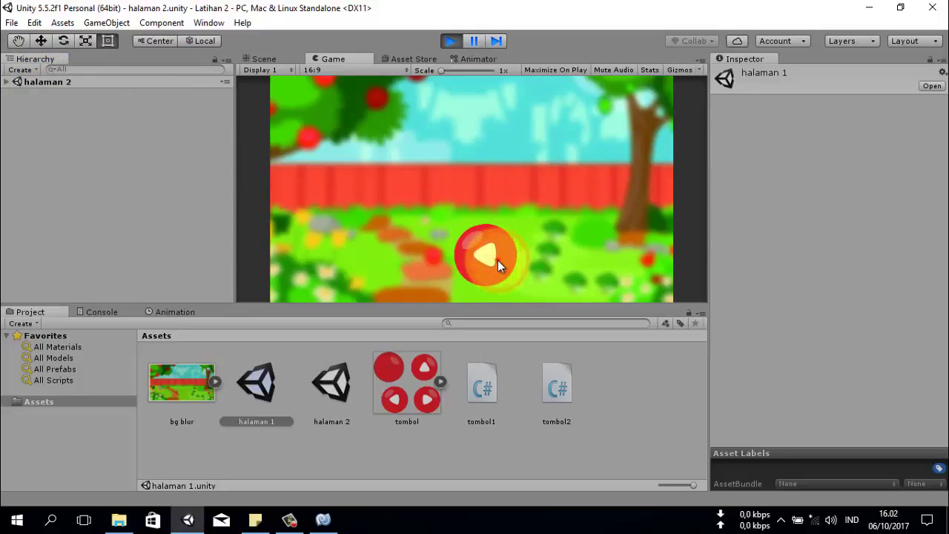
{"action": "left_click", "coordinate": [497, 260]}
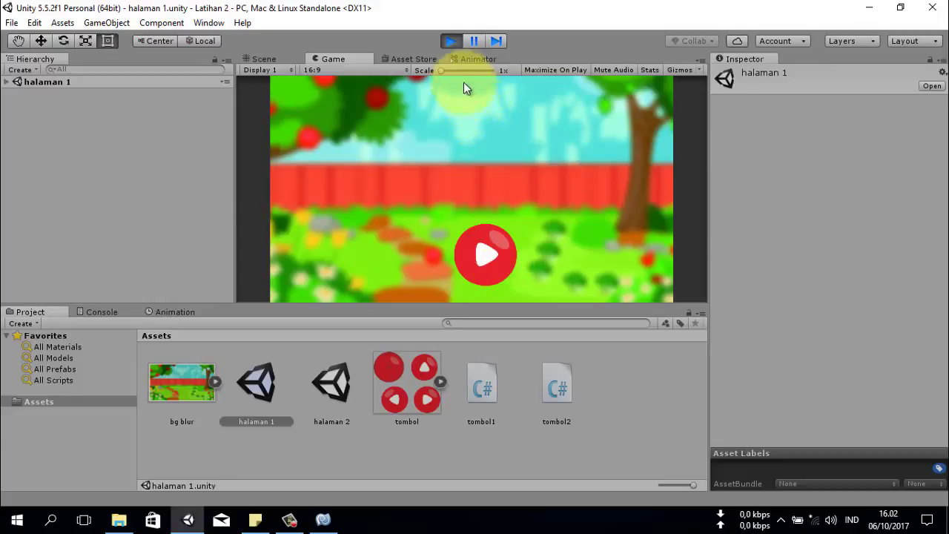
{"action": "left_click", "coordinate": [438, 41]}
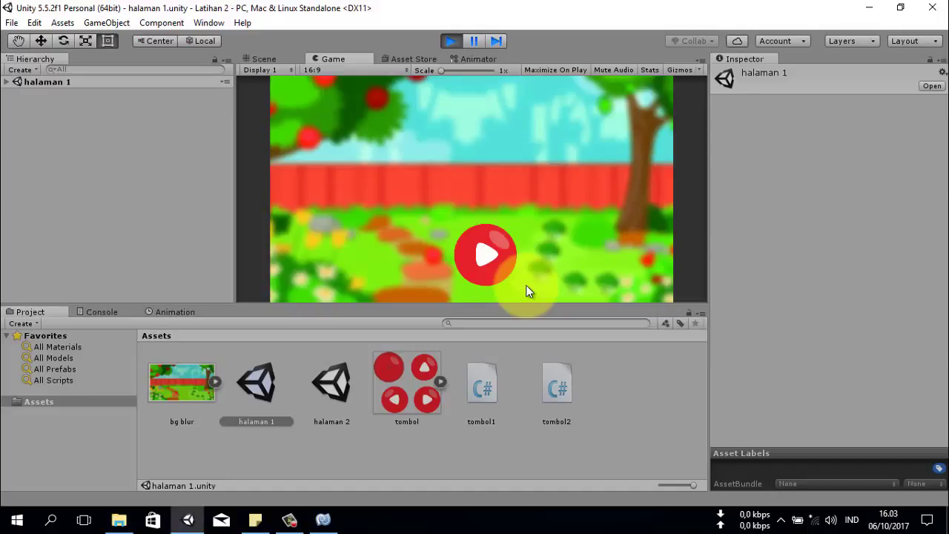
- Exit Play mode to return to editing the scene
{"action": "left_click", "coordinate": [450, 40]}
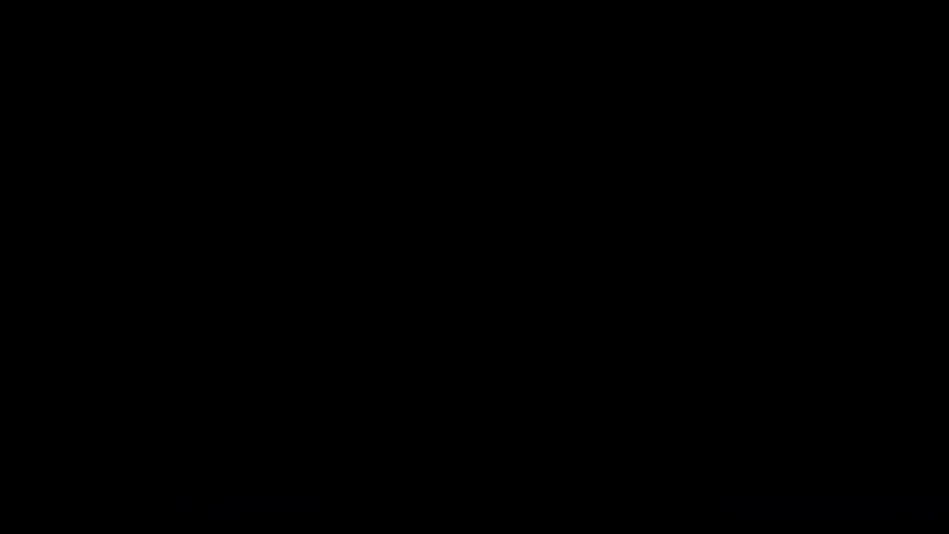